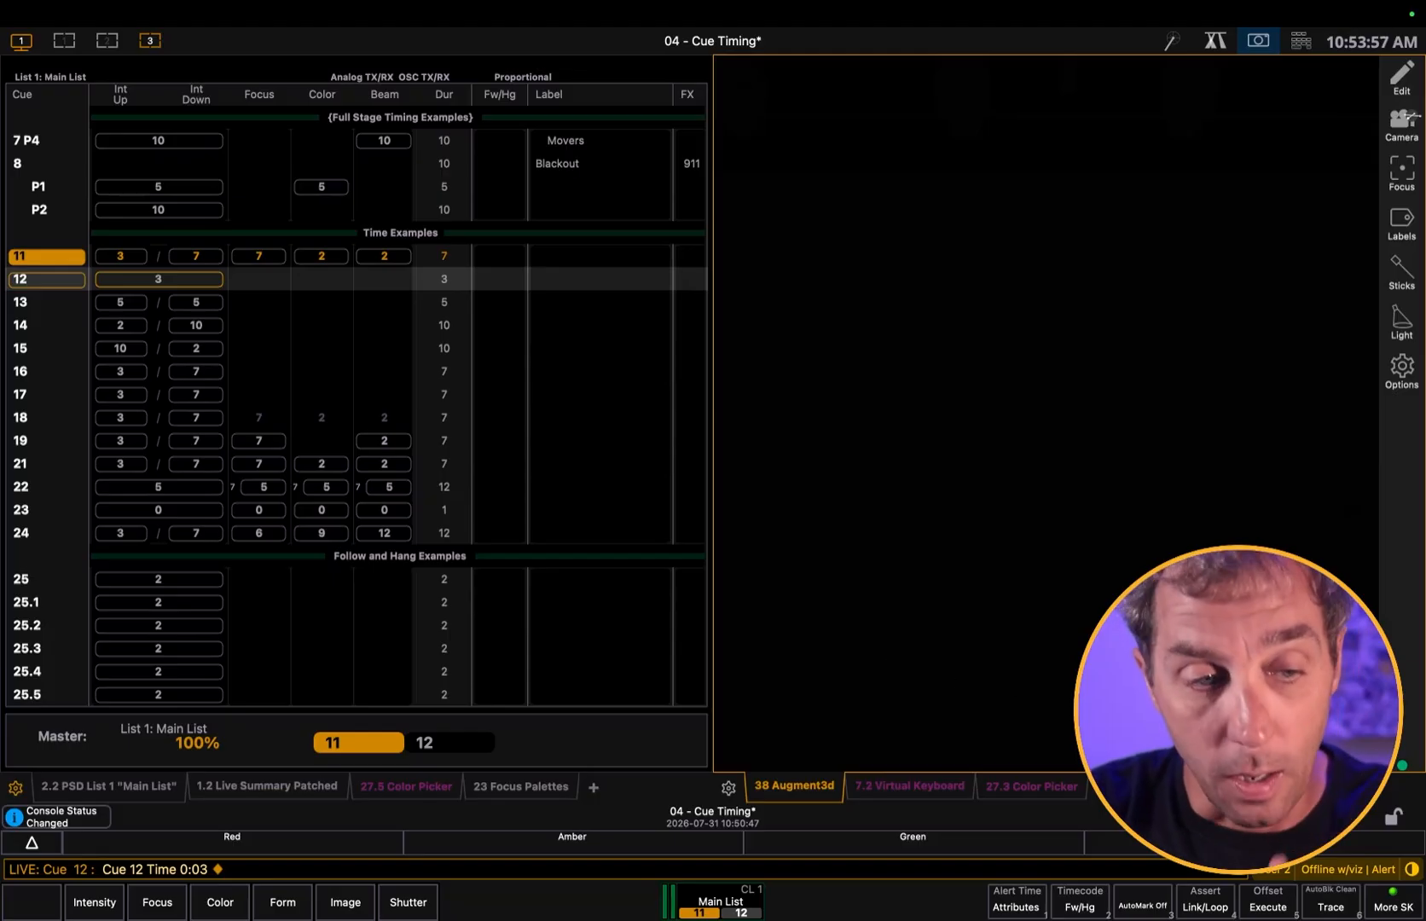
# Open the Playback Status Display from the list of available displays
pyautogui.click(590, 790)
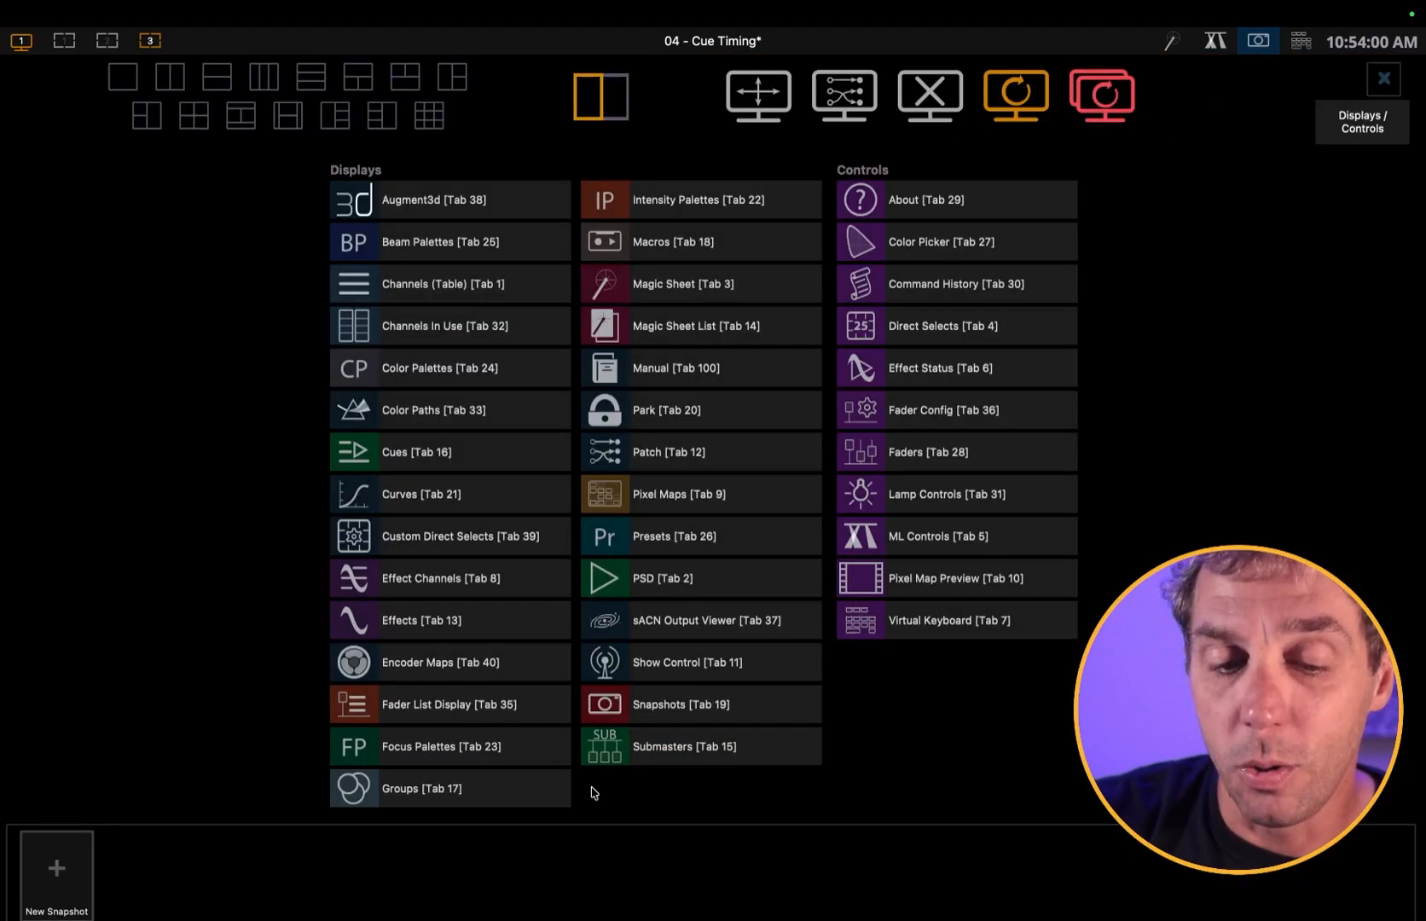
pyautogui.click(646, 582)
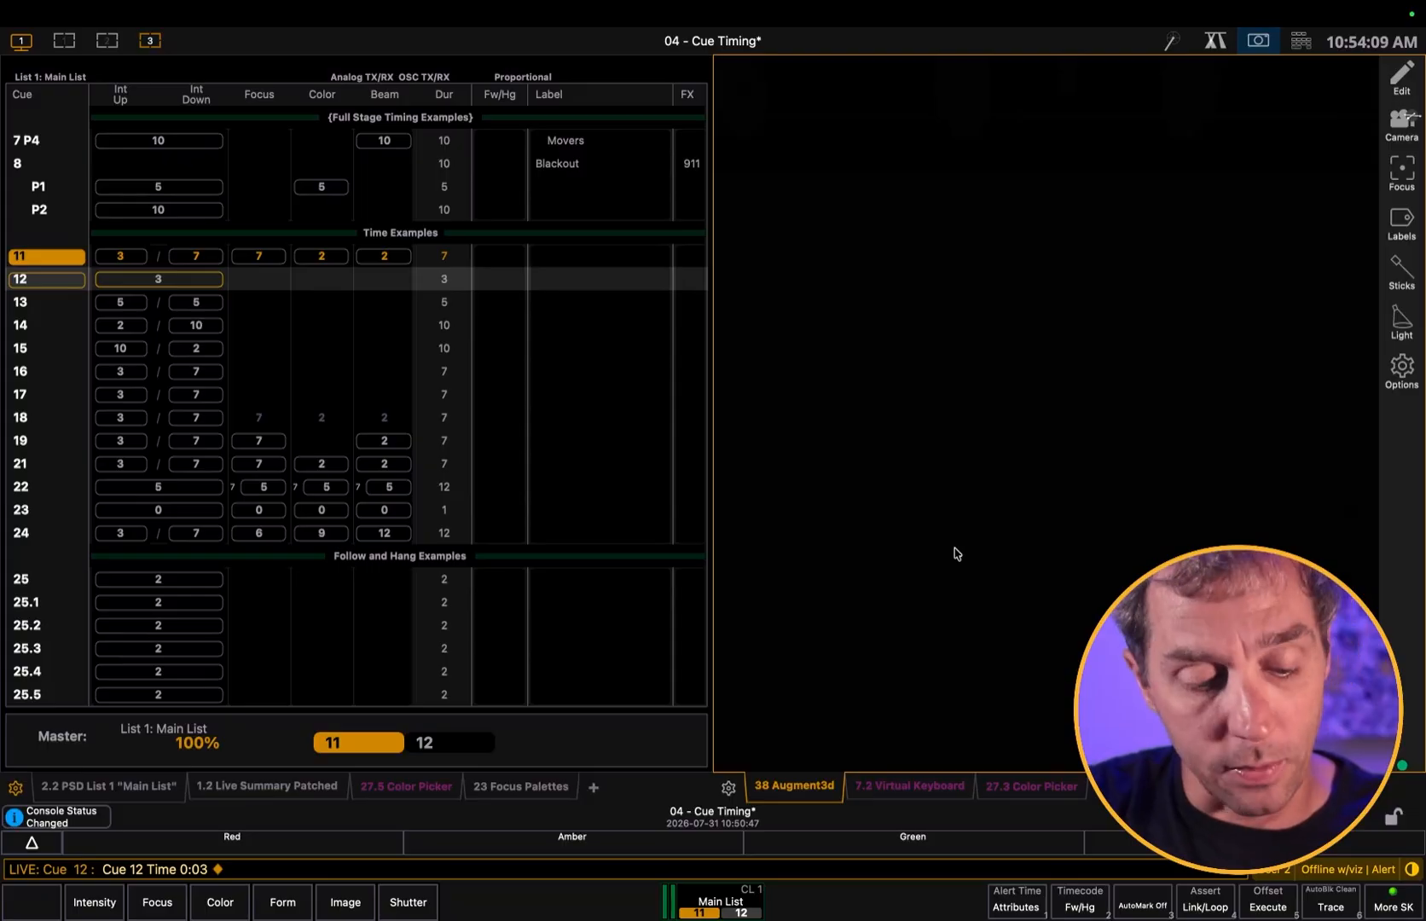
# Go to cue 11, and play cues 12 and 13 in sequence
pyautogui.hotkey('ctrl', 'shift', 'g')
pyautogui.write('11')
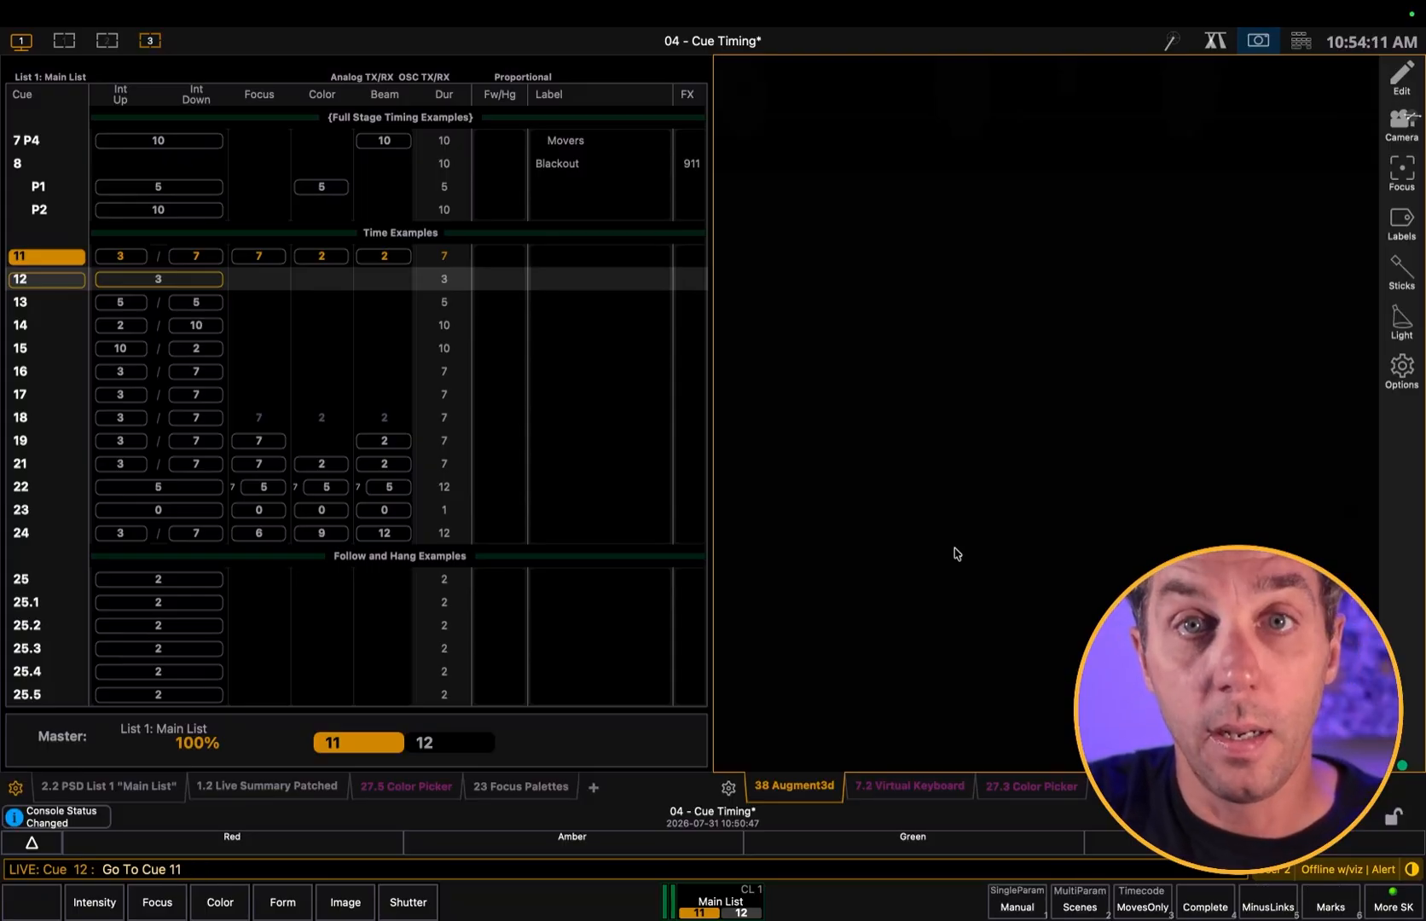
pyautogui.press('Return')
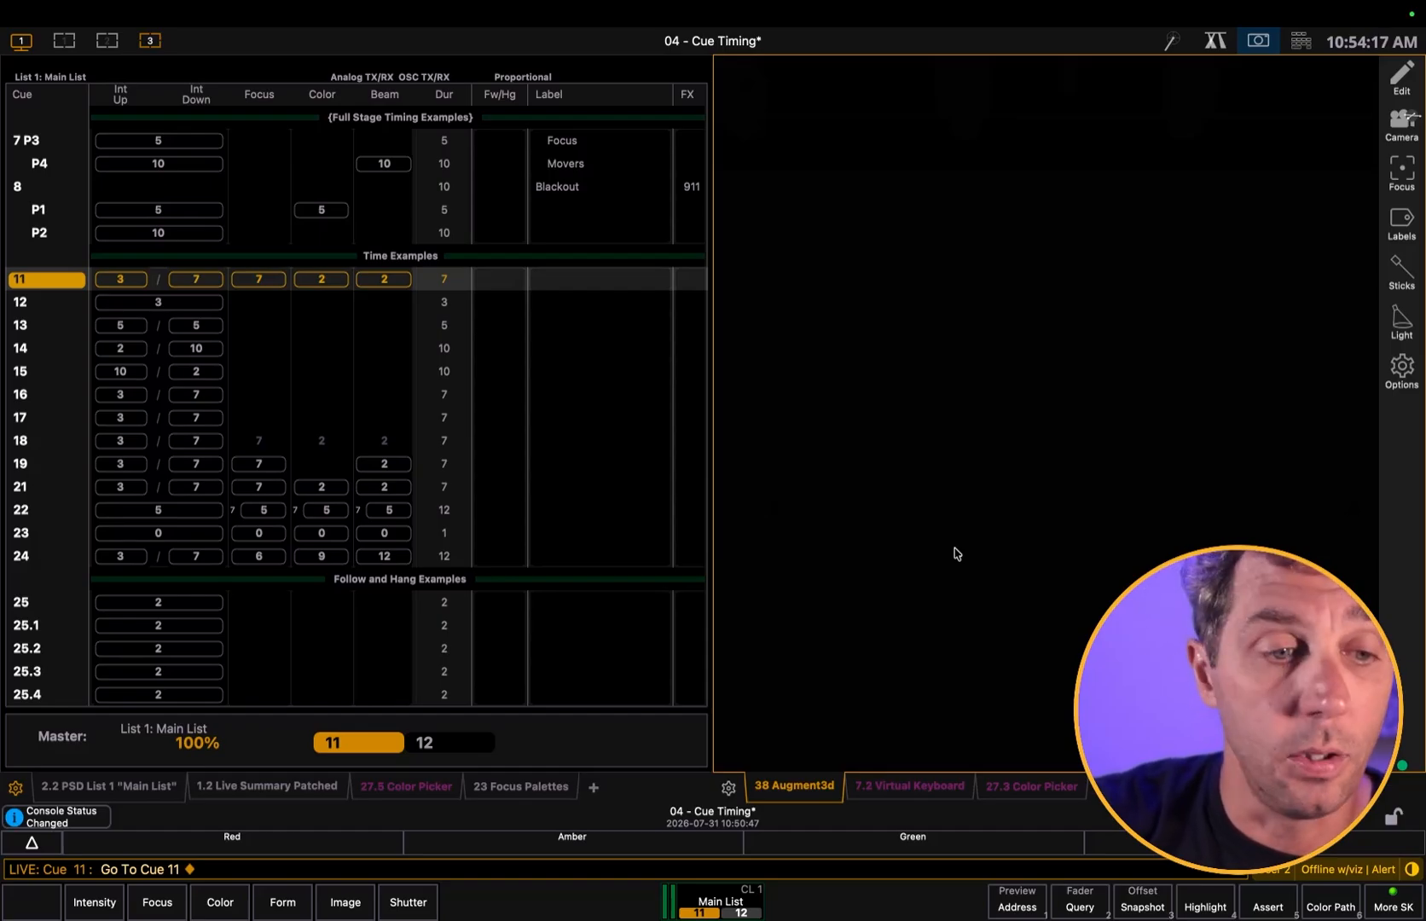
pyautogui.hotkey('ctrl', 'space')
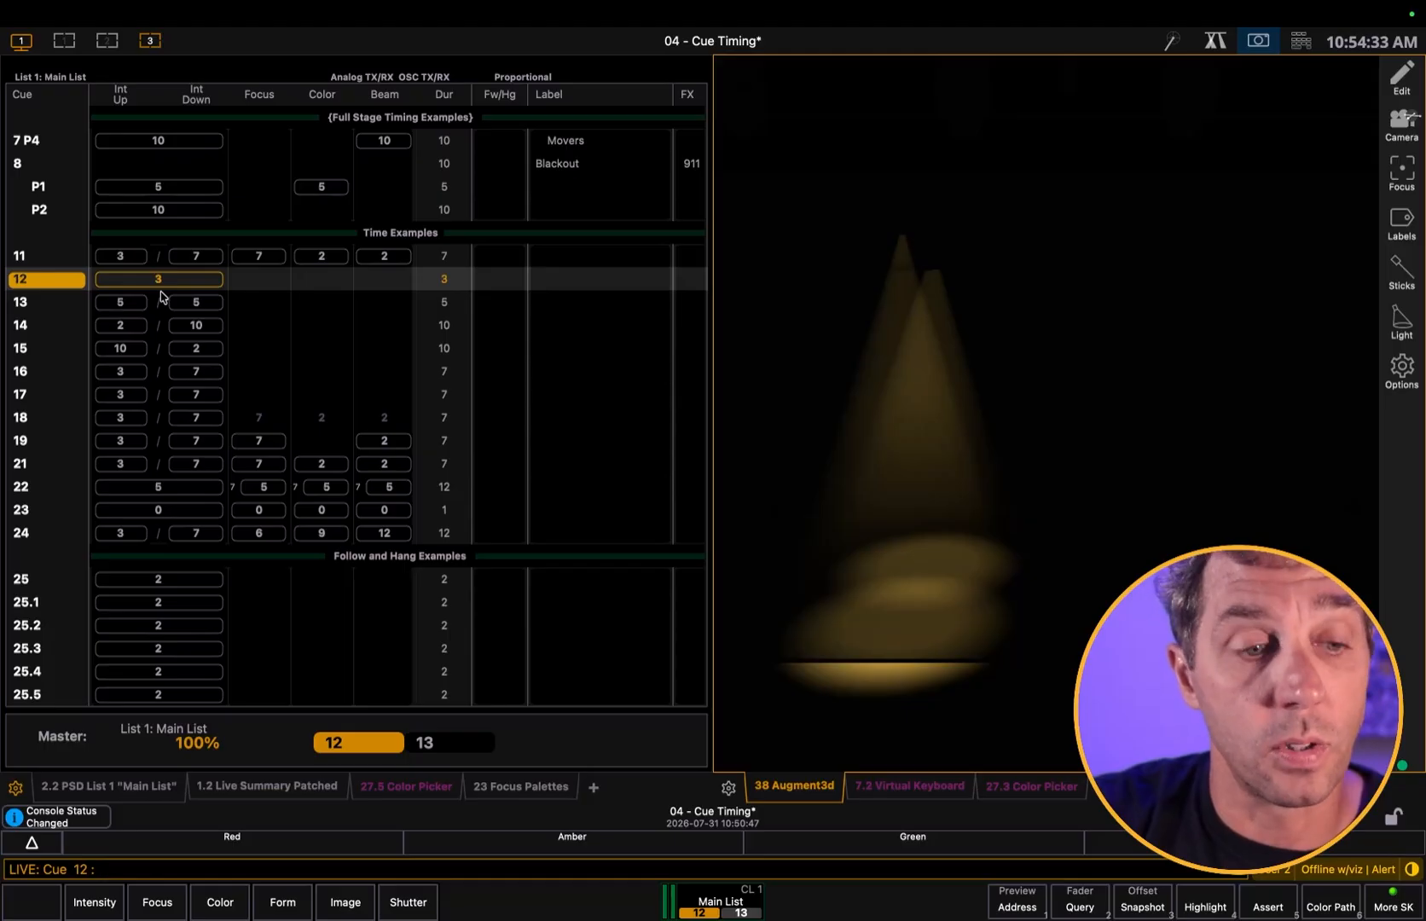
pyautogui.hotkey('ctrl', 'space')
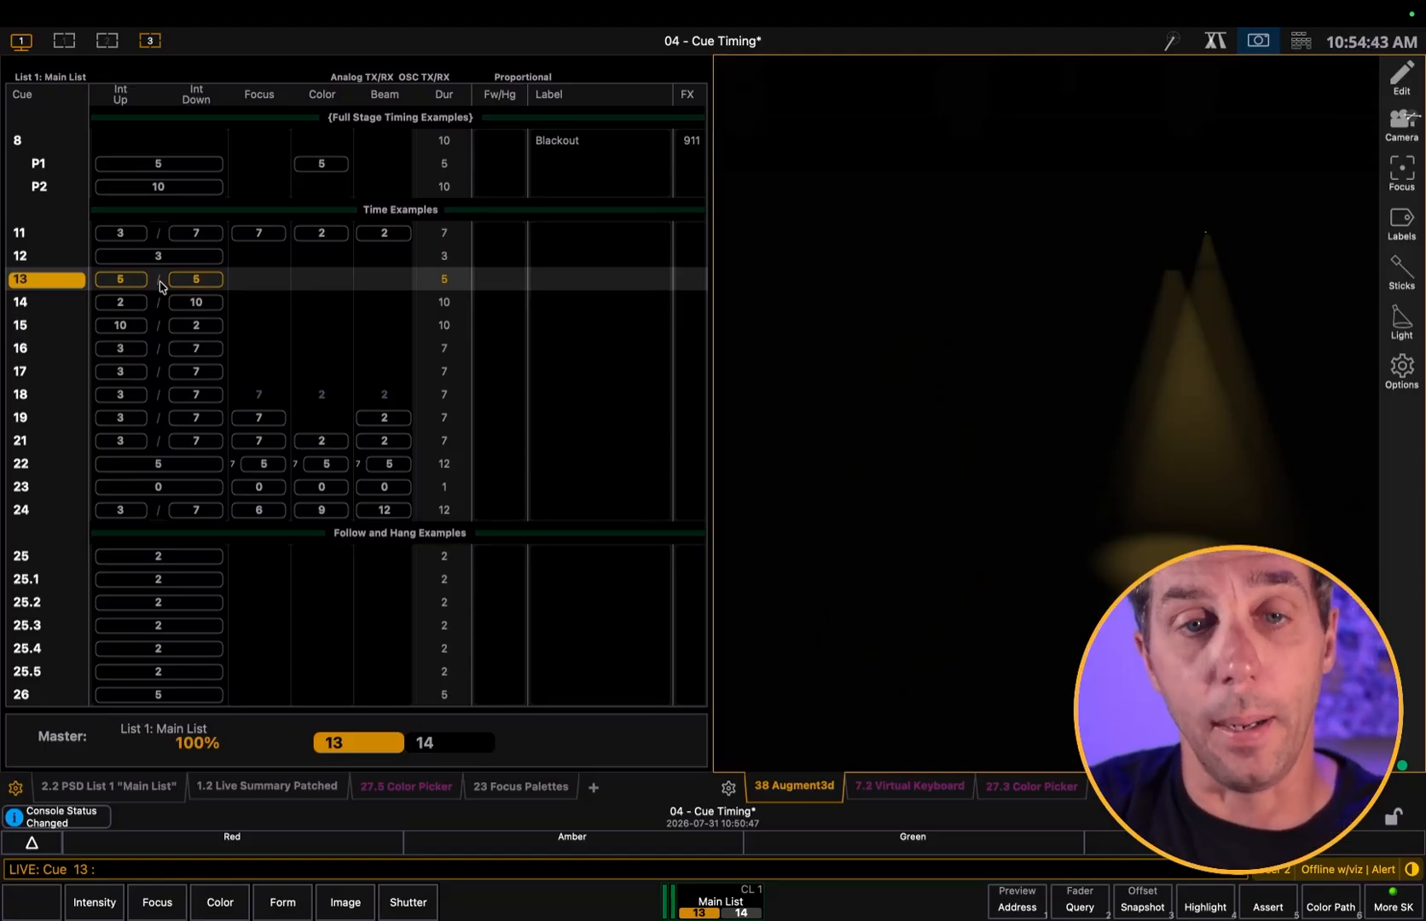
# Set the overall time of cue 12 to 1 second
pyautogui.write('q')
pyautogui.write('12')
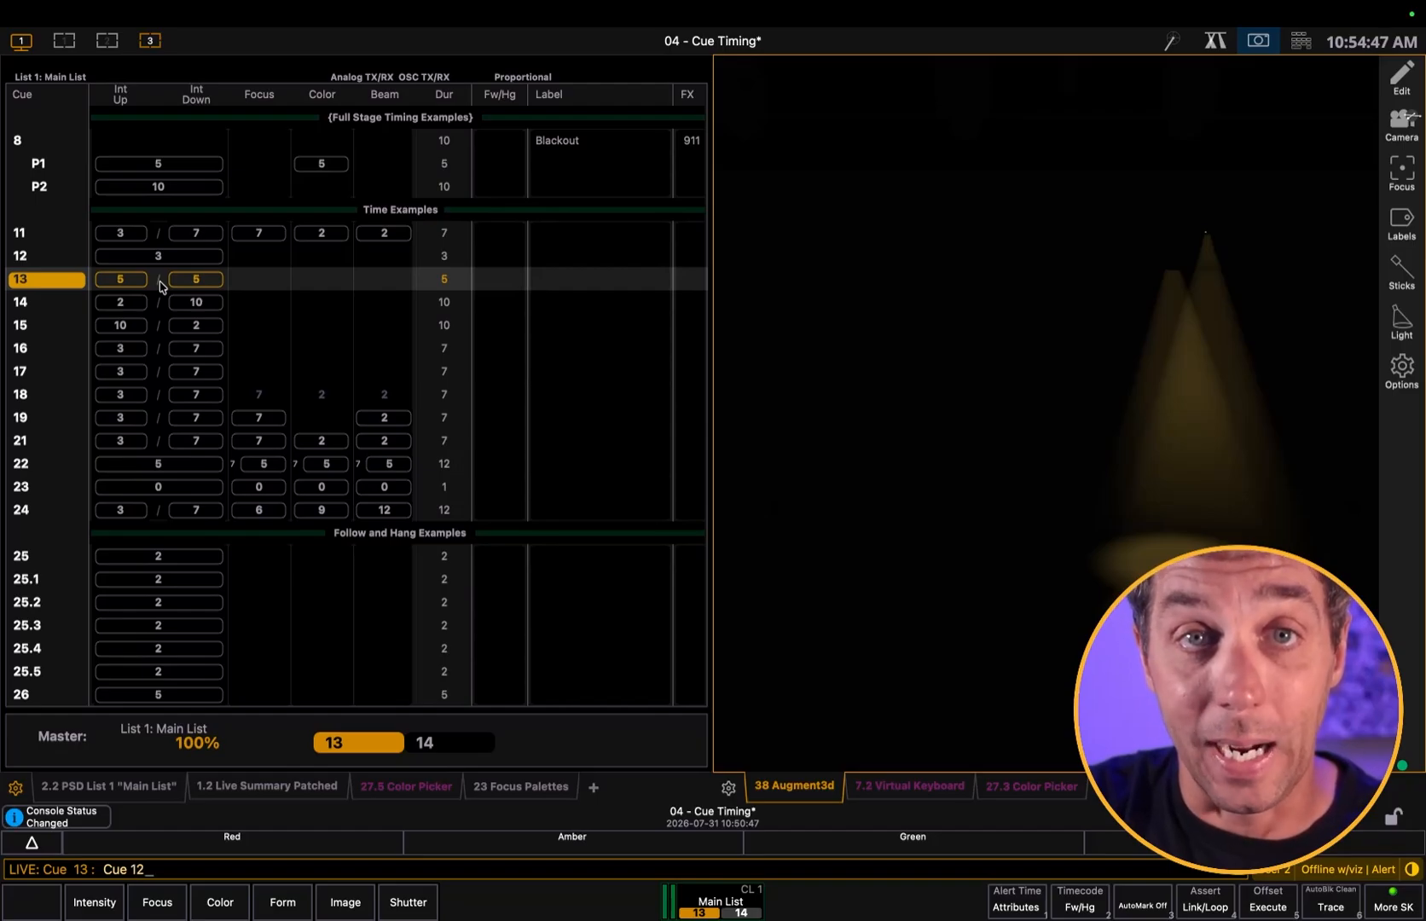
pyautogui.write('t1')
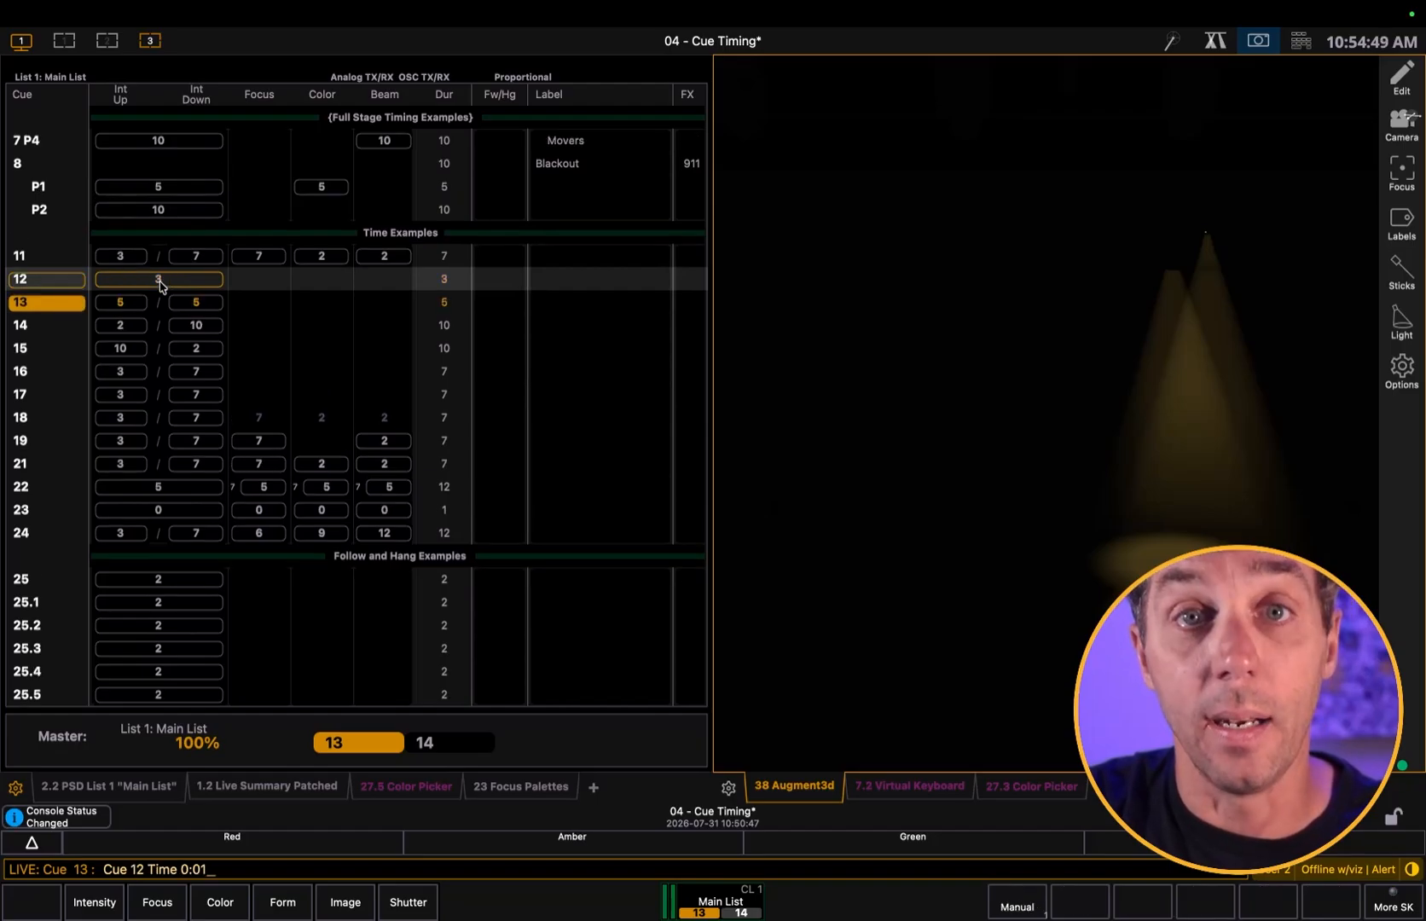
pyautogui.press('Return')
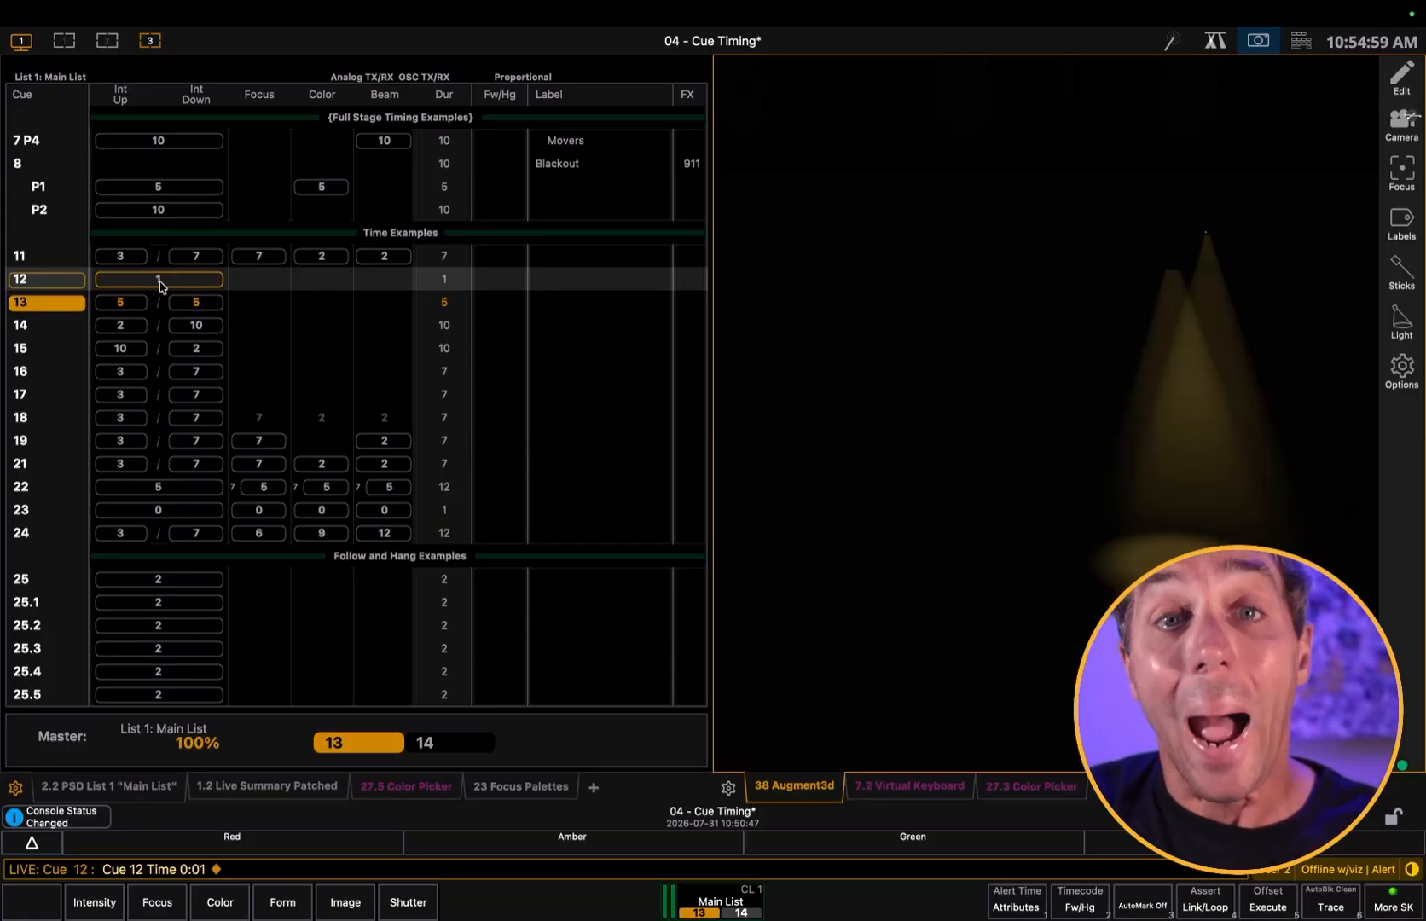
# Step back to cue 11 and replay cue 12 to check its fade time
pyautogui.hotkey('ctrl', 'F11')
pyautogui.hotkey('ctrl', 'F11')
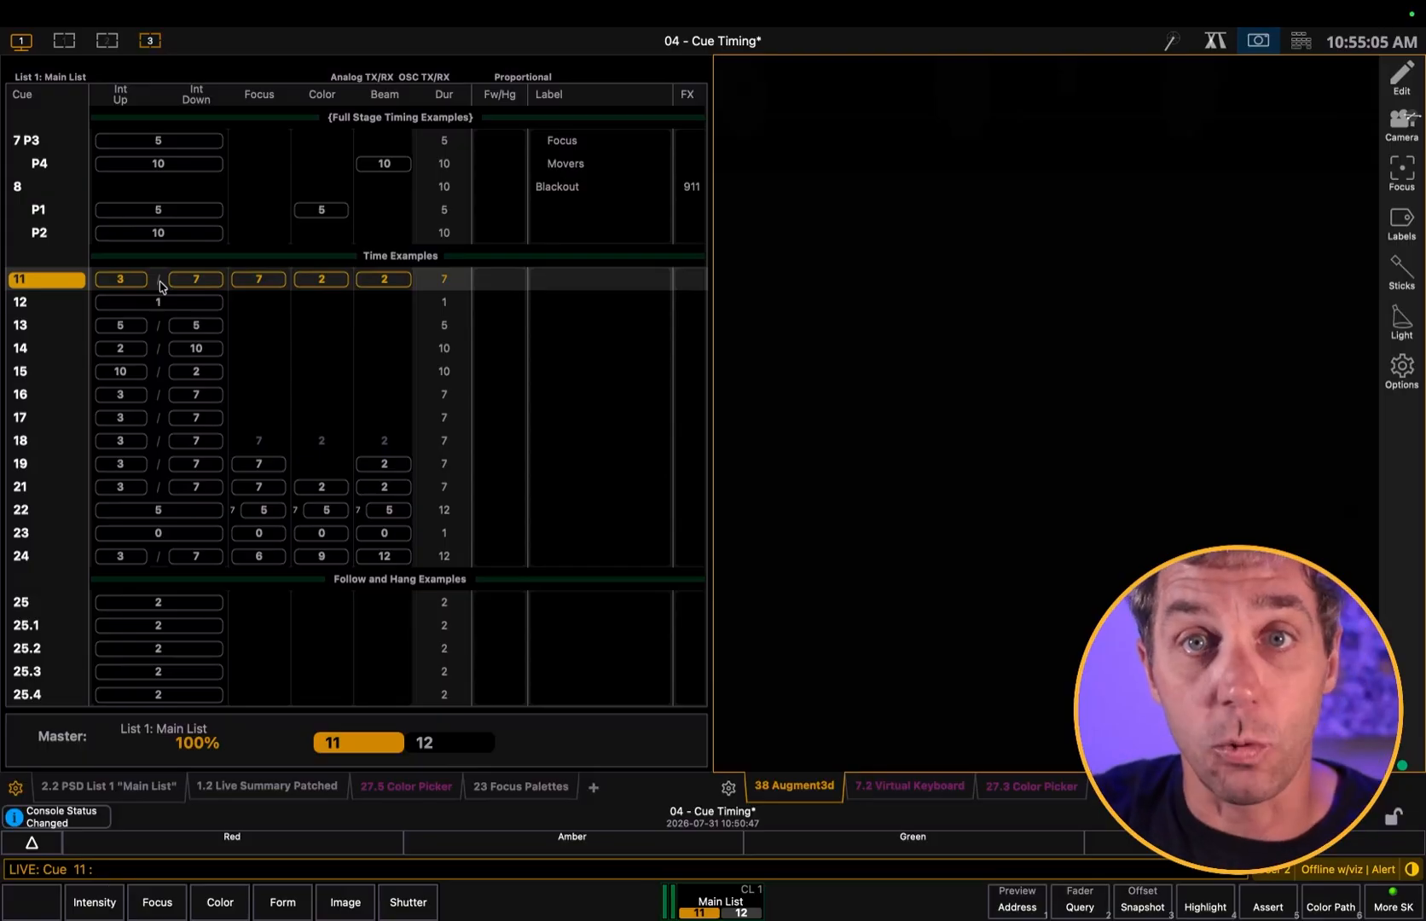
pyautogui.hotkey('ctrl', 'space')
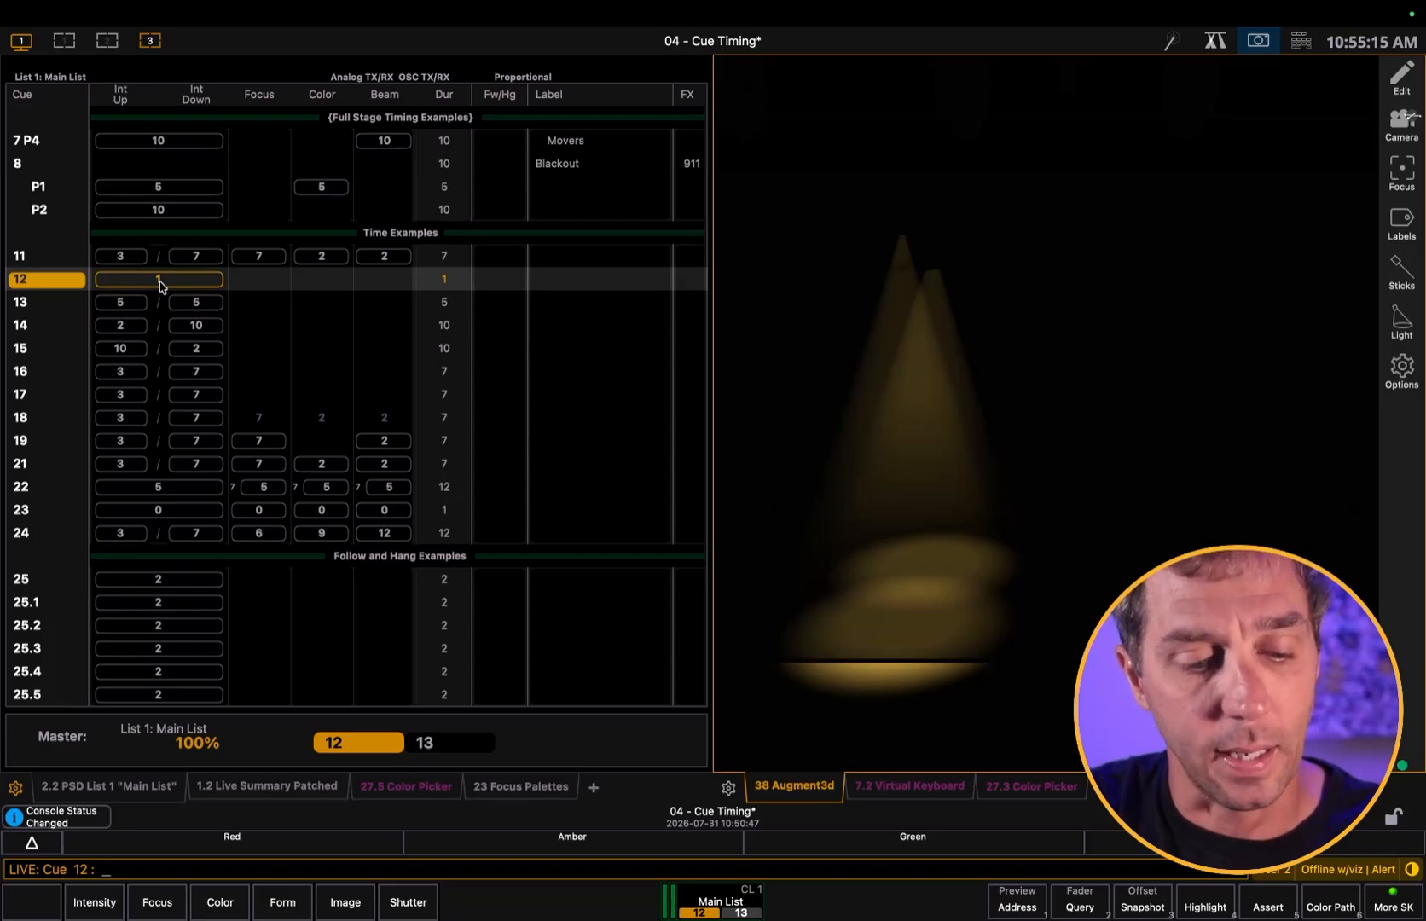
# Set the overall time of cue 12 to 20 seconds
pyautogui.write('q12')
pyautogui.write('ime')
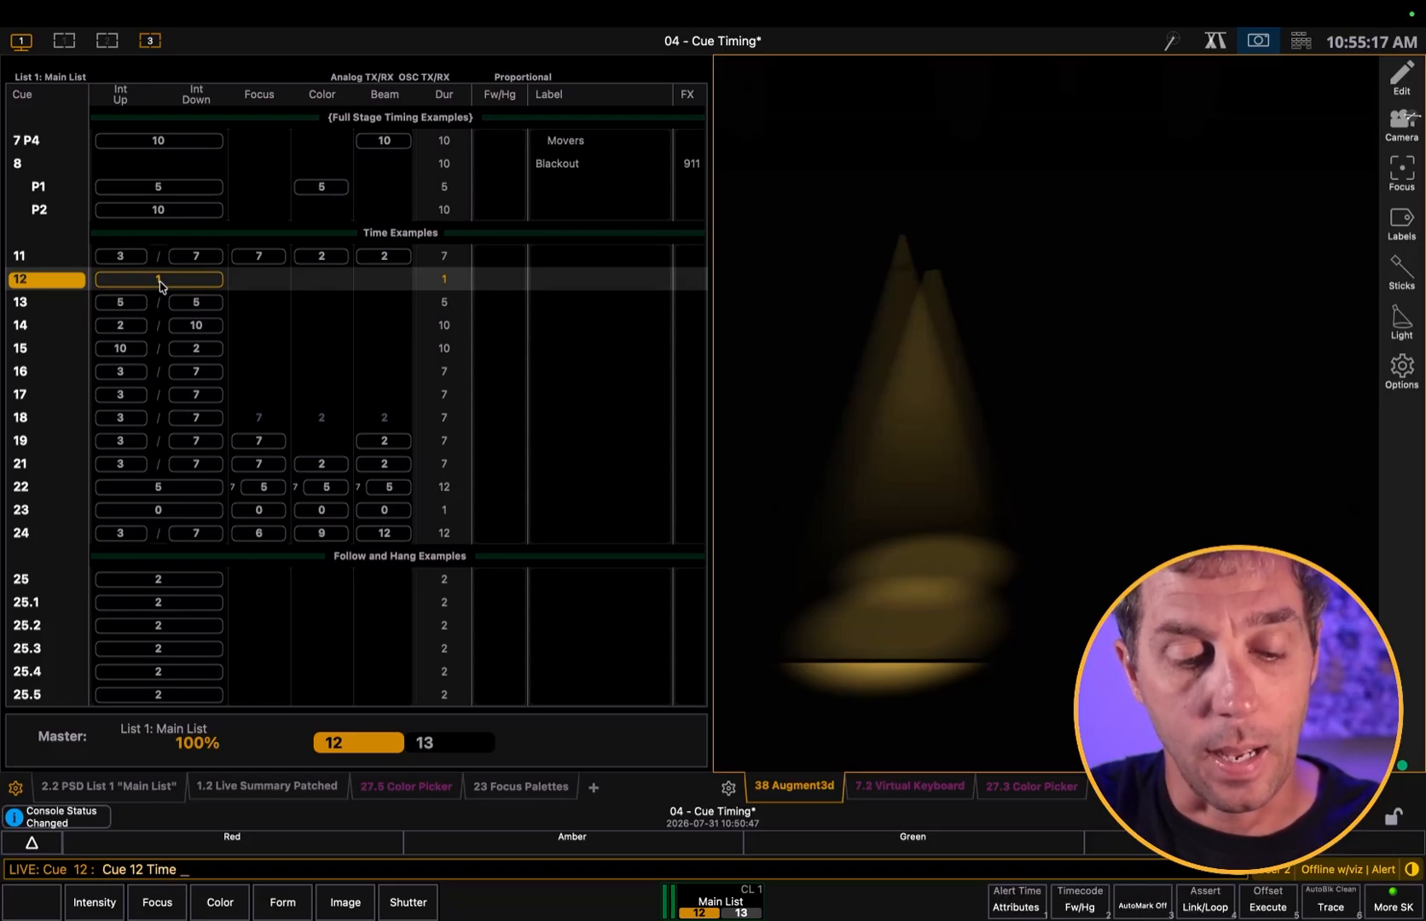
pyautogui.write('20')
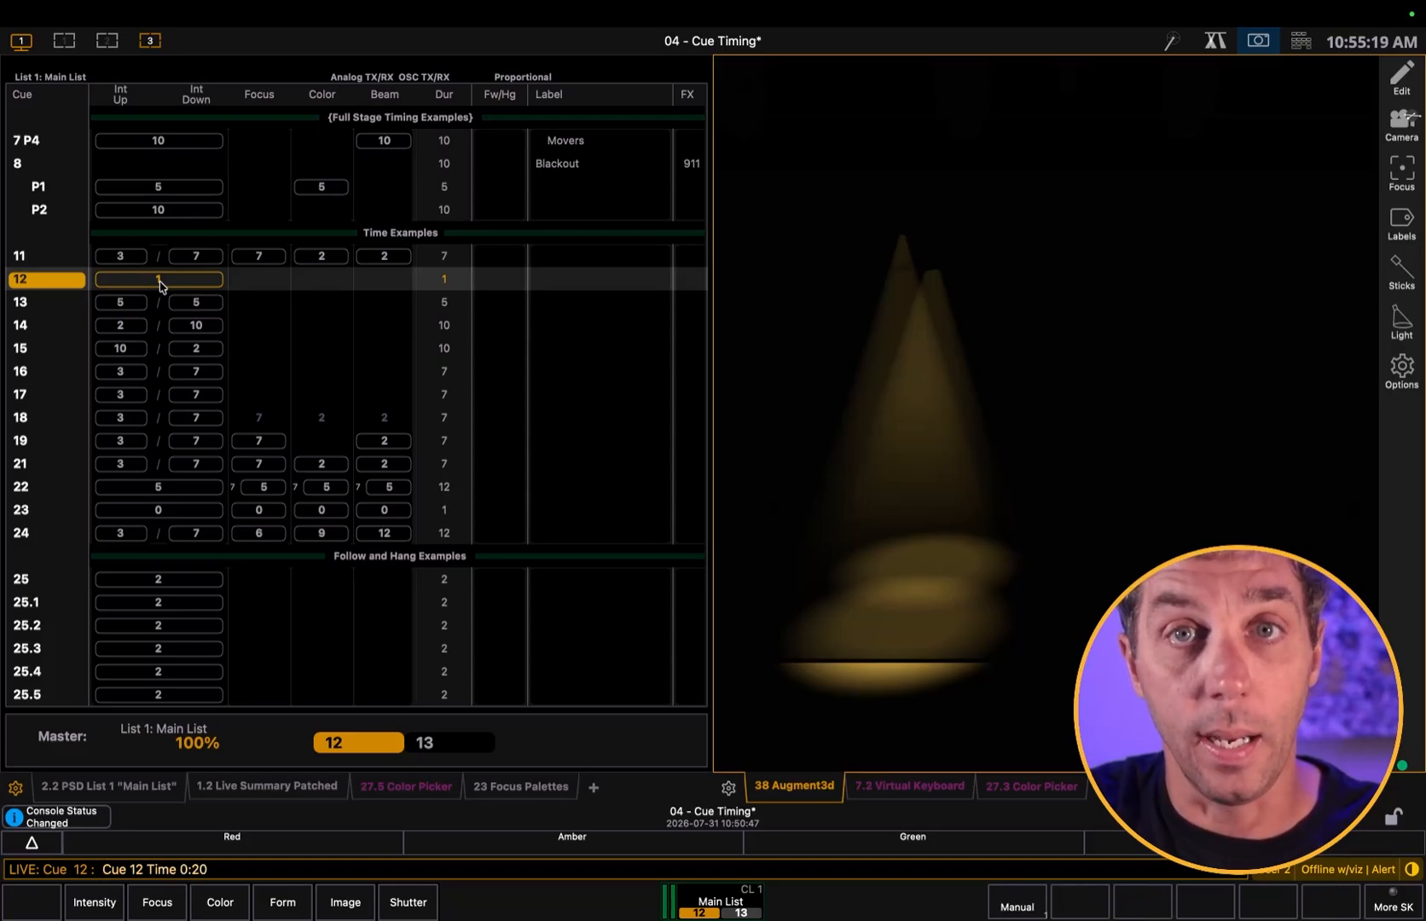
pyautogui.press('Return')
# Return to cue 11 and play cues 12 through 15 one after another
pyautogui.hotkey('ctrl', 'space')
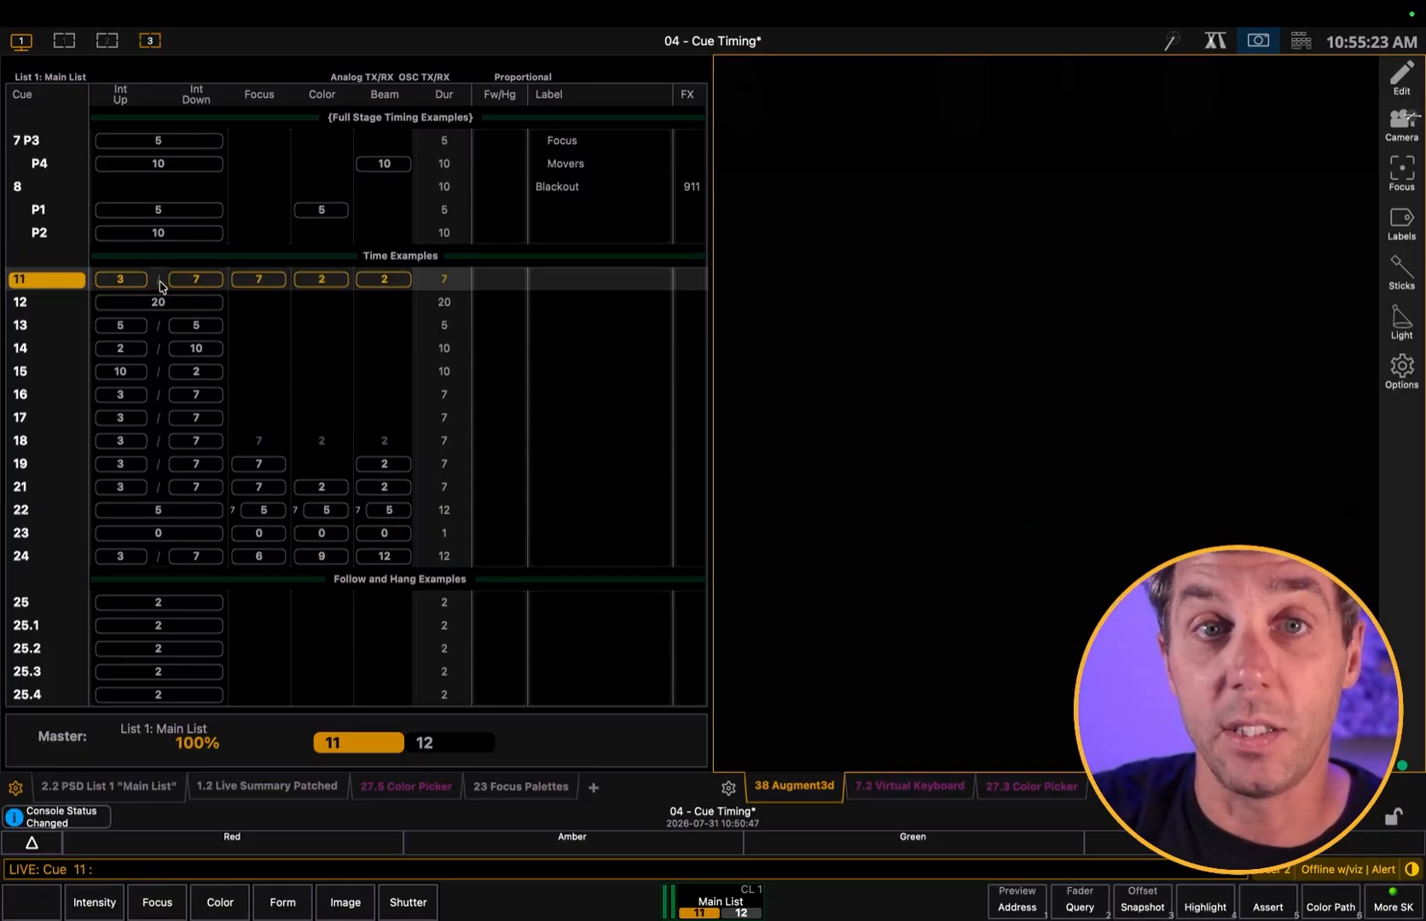
pyautogui.hotkey('ctrl', 'space')
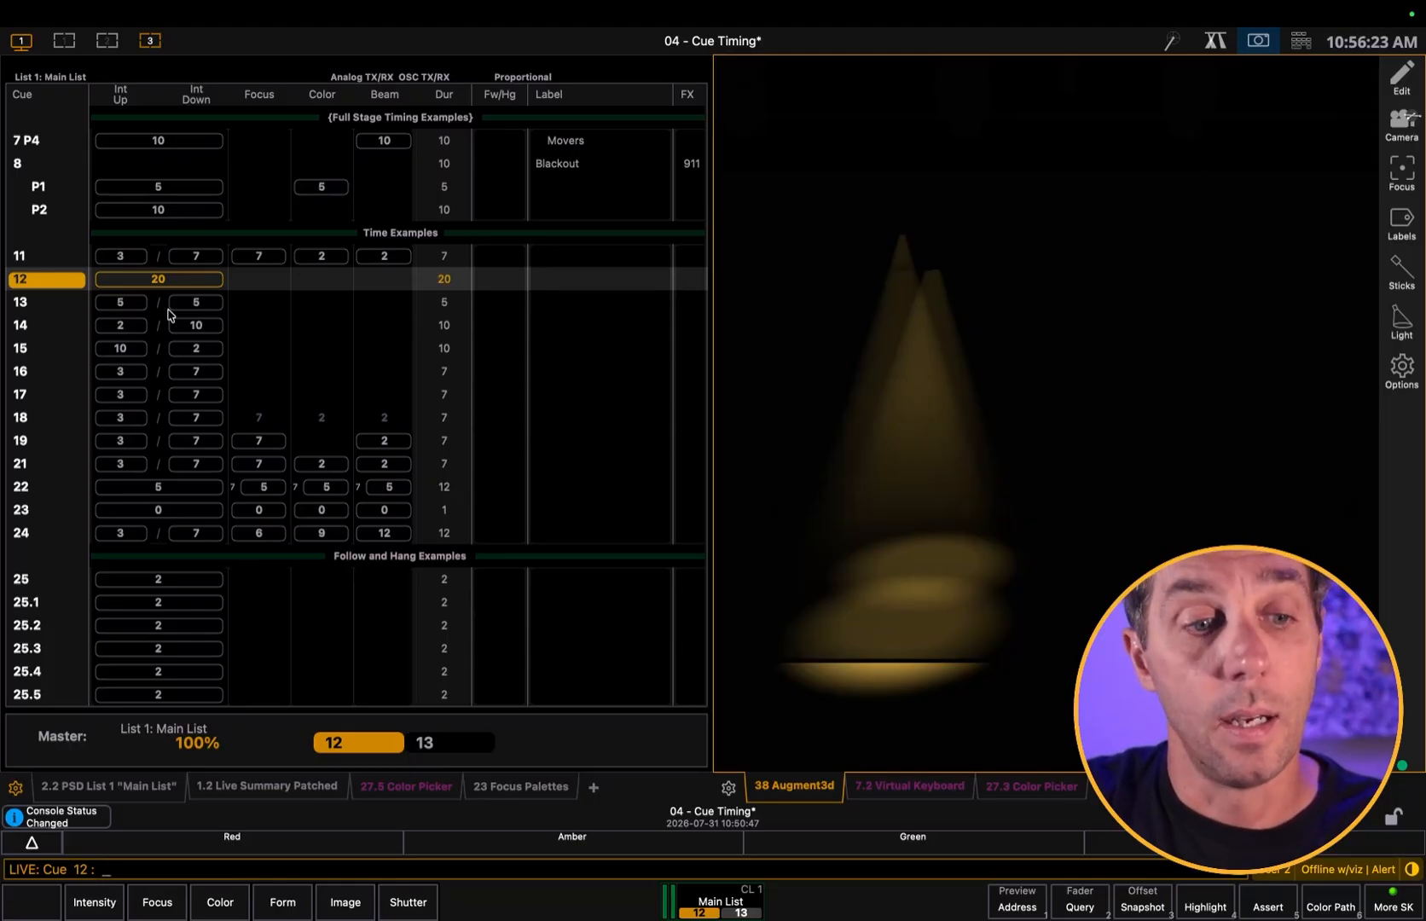
pyautogui.press('F12')
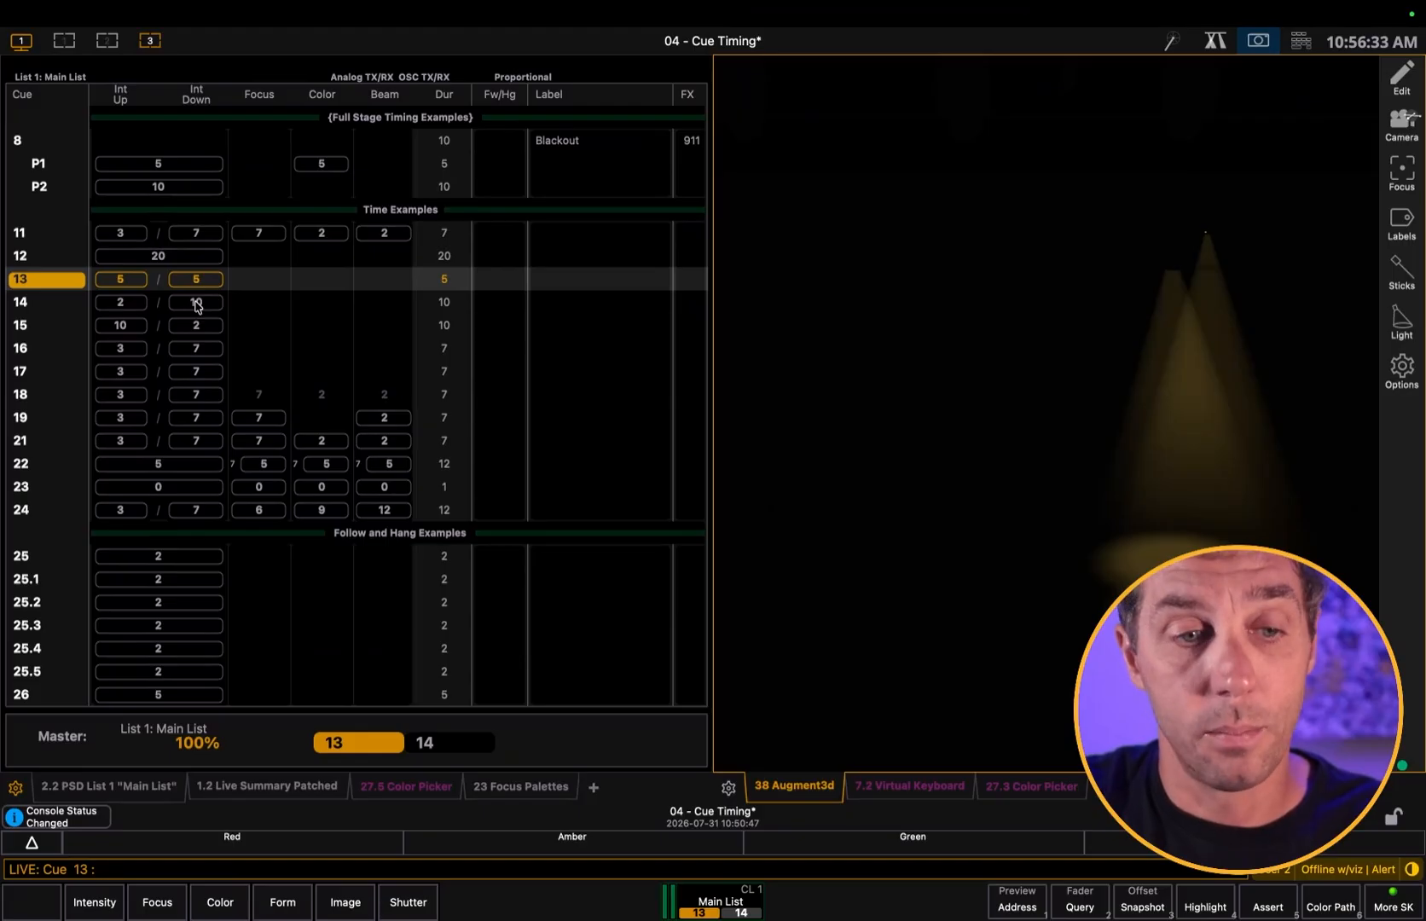
pyautogui.press('space')
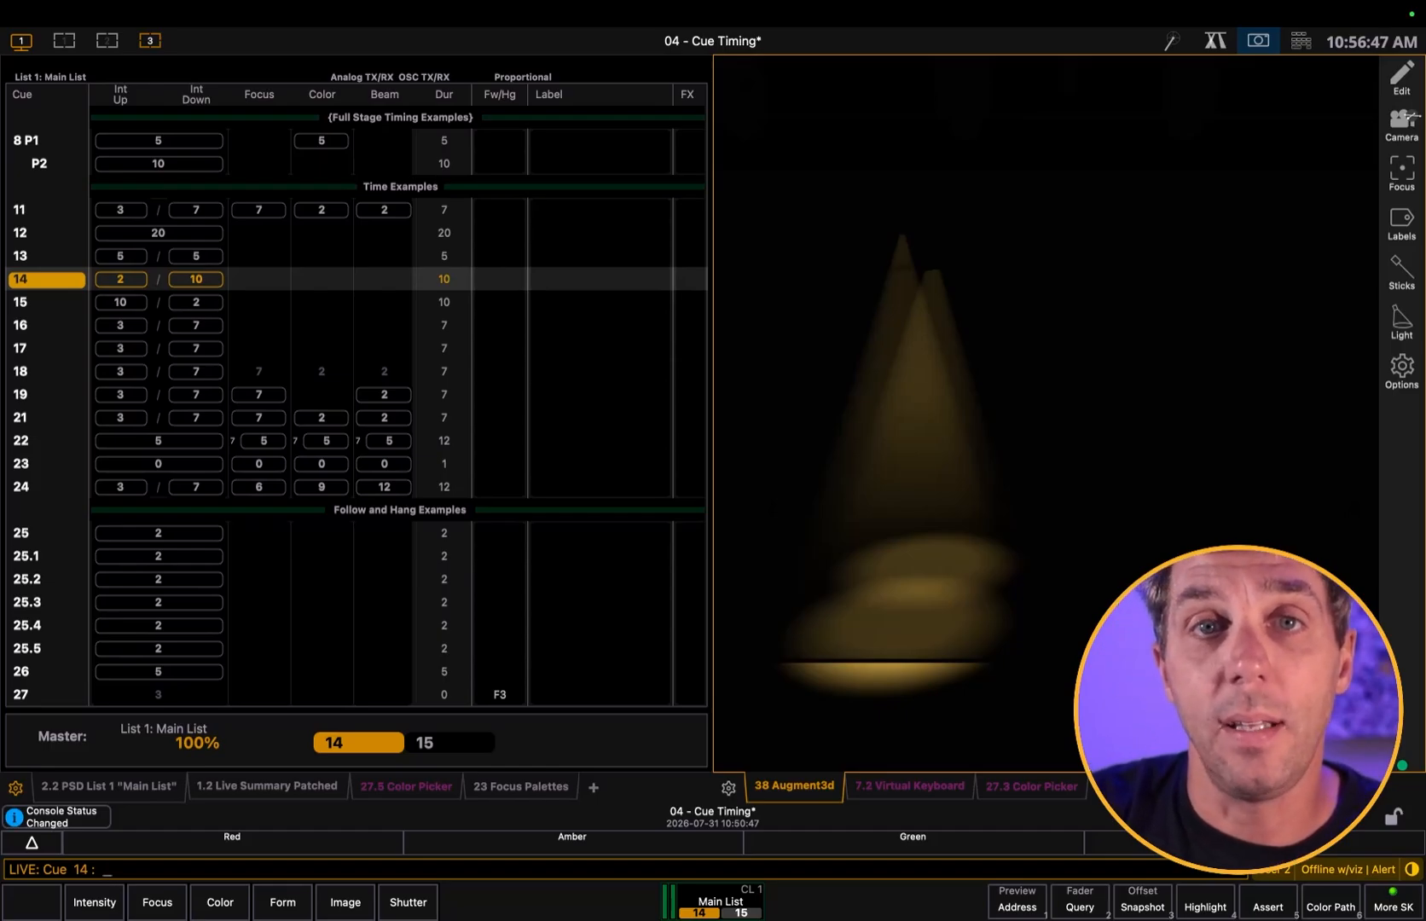
pyautogui.press('space')
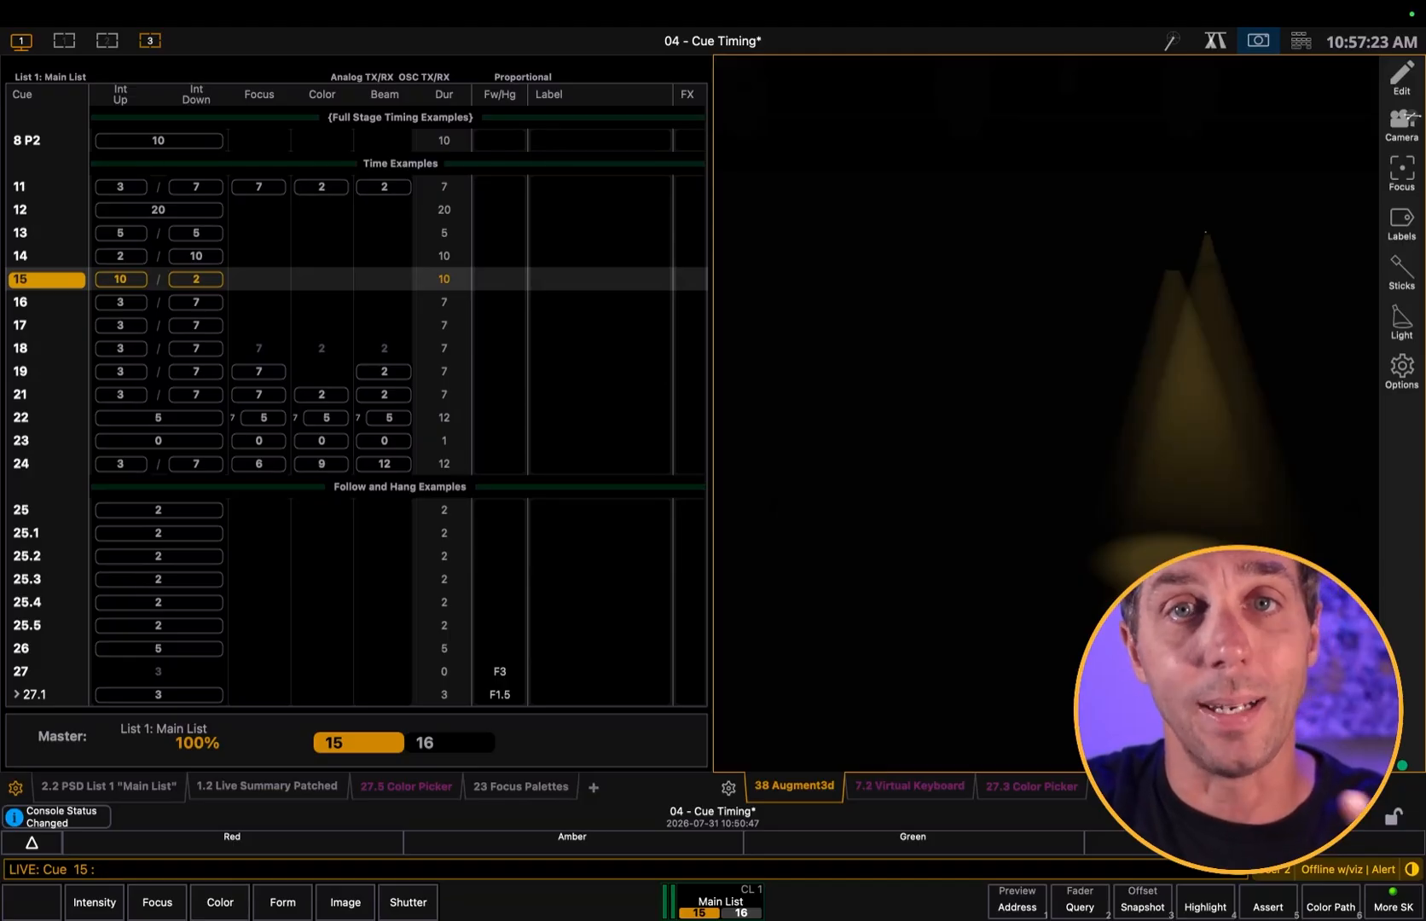
# Set cue 16 to a split intensity time of 0 seconds up and 10 seconds down
pyautogui.write('q')
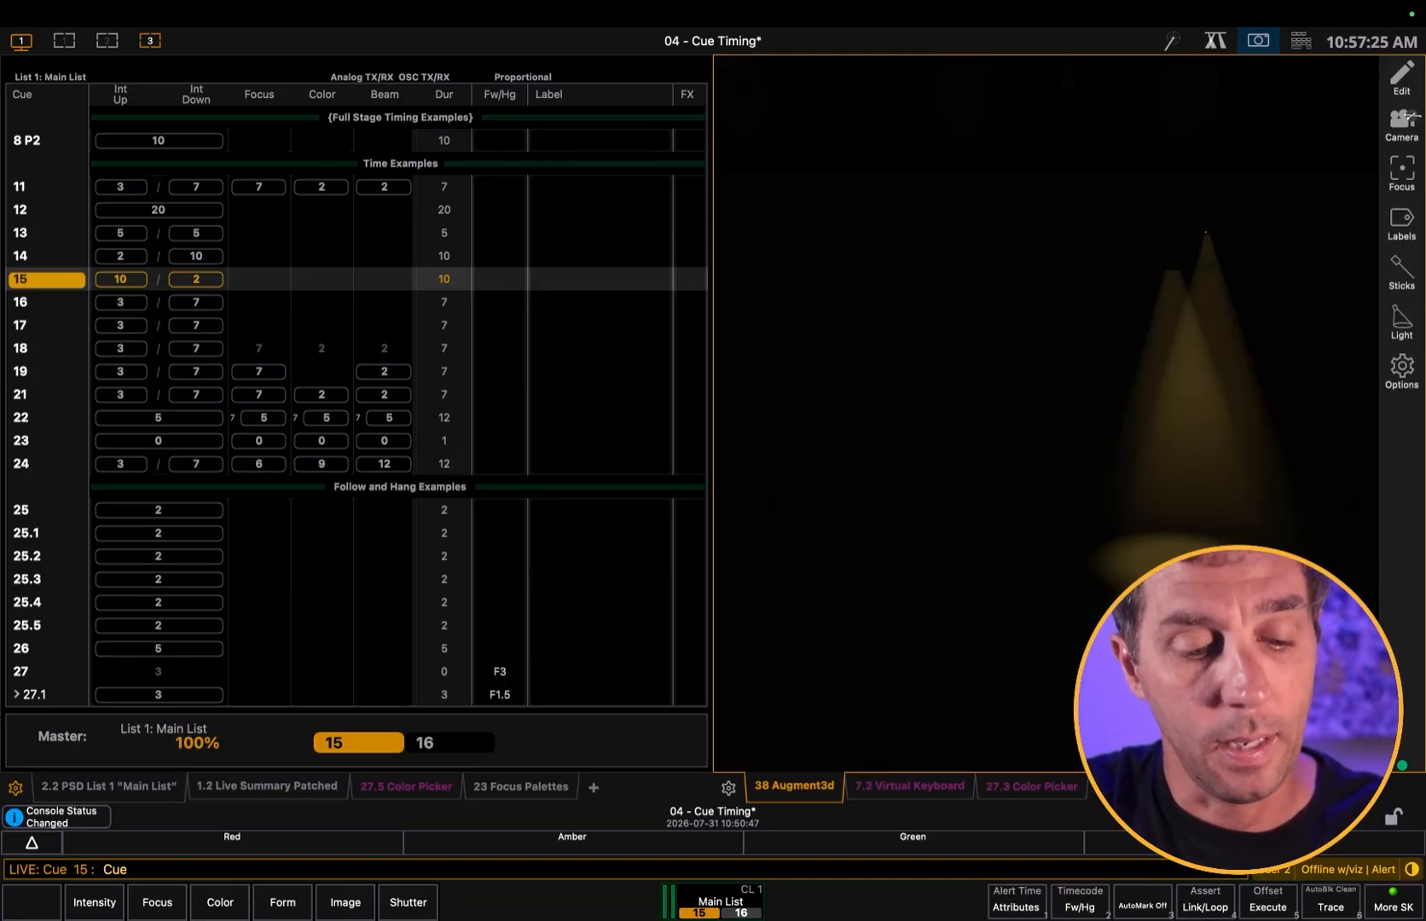
pyautogui.write('16')
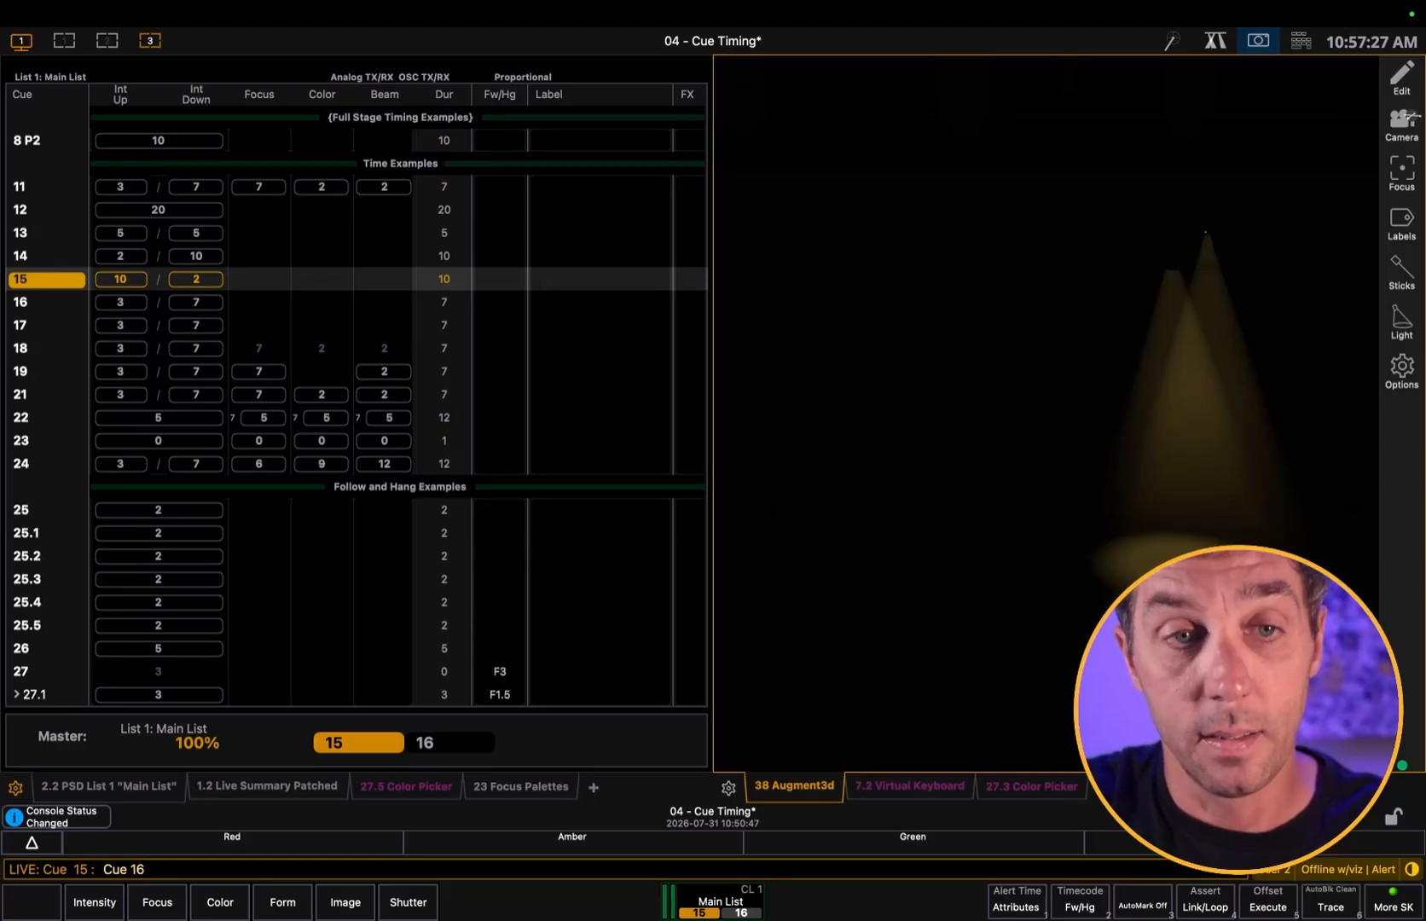
pyautogui.write('t0:00')
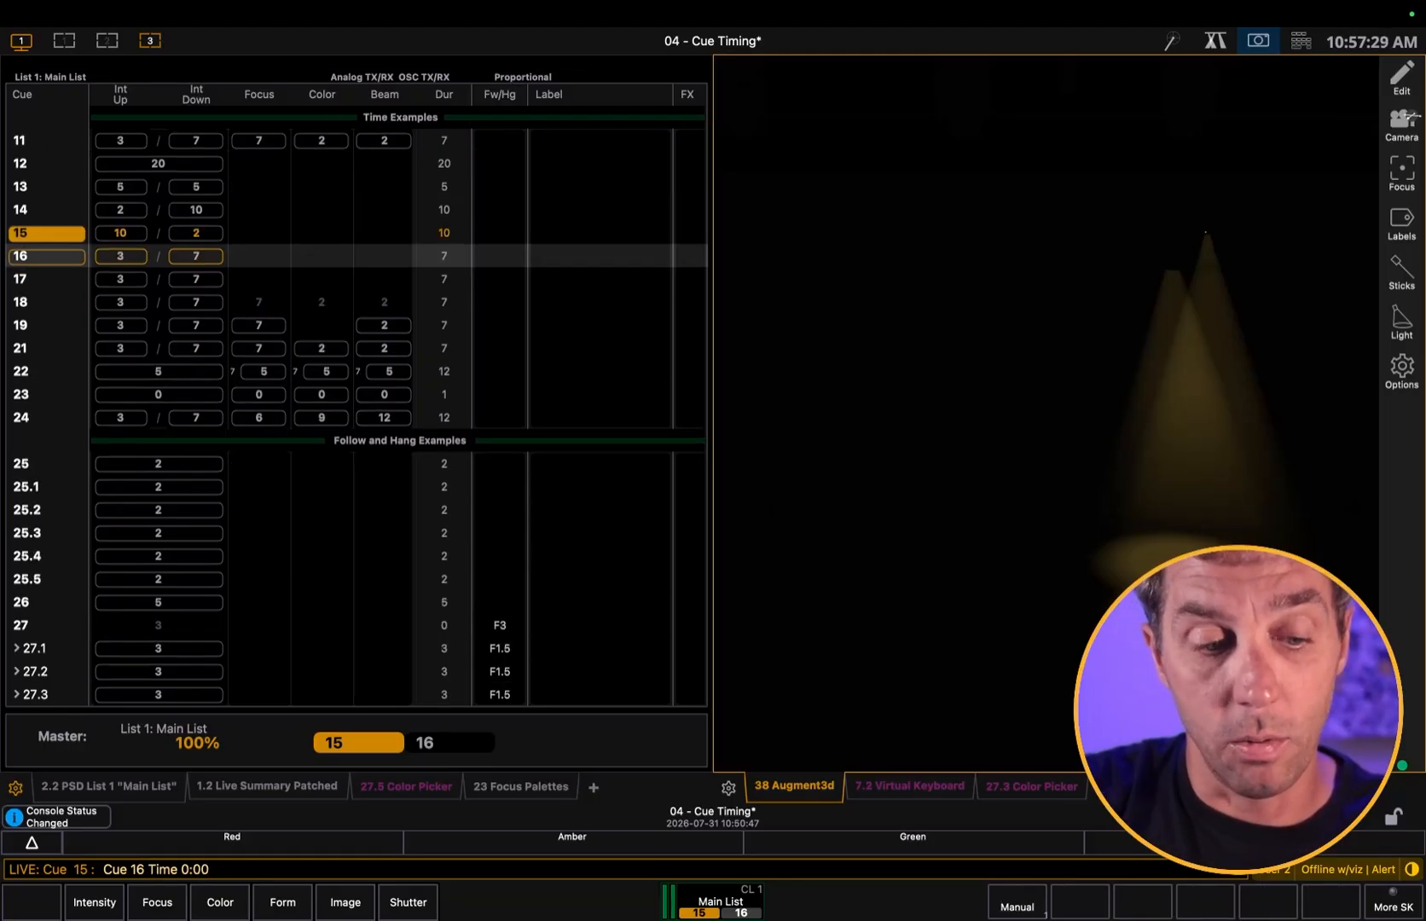
pyautogui.write('/10')
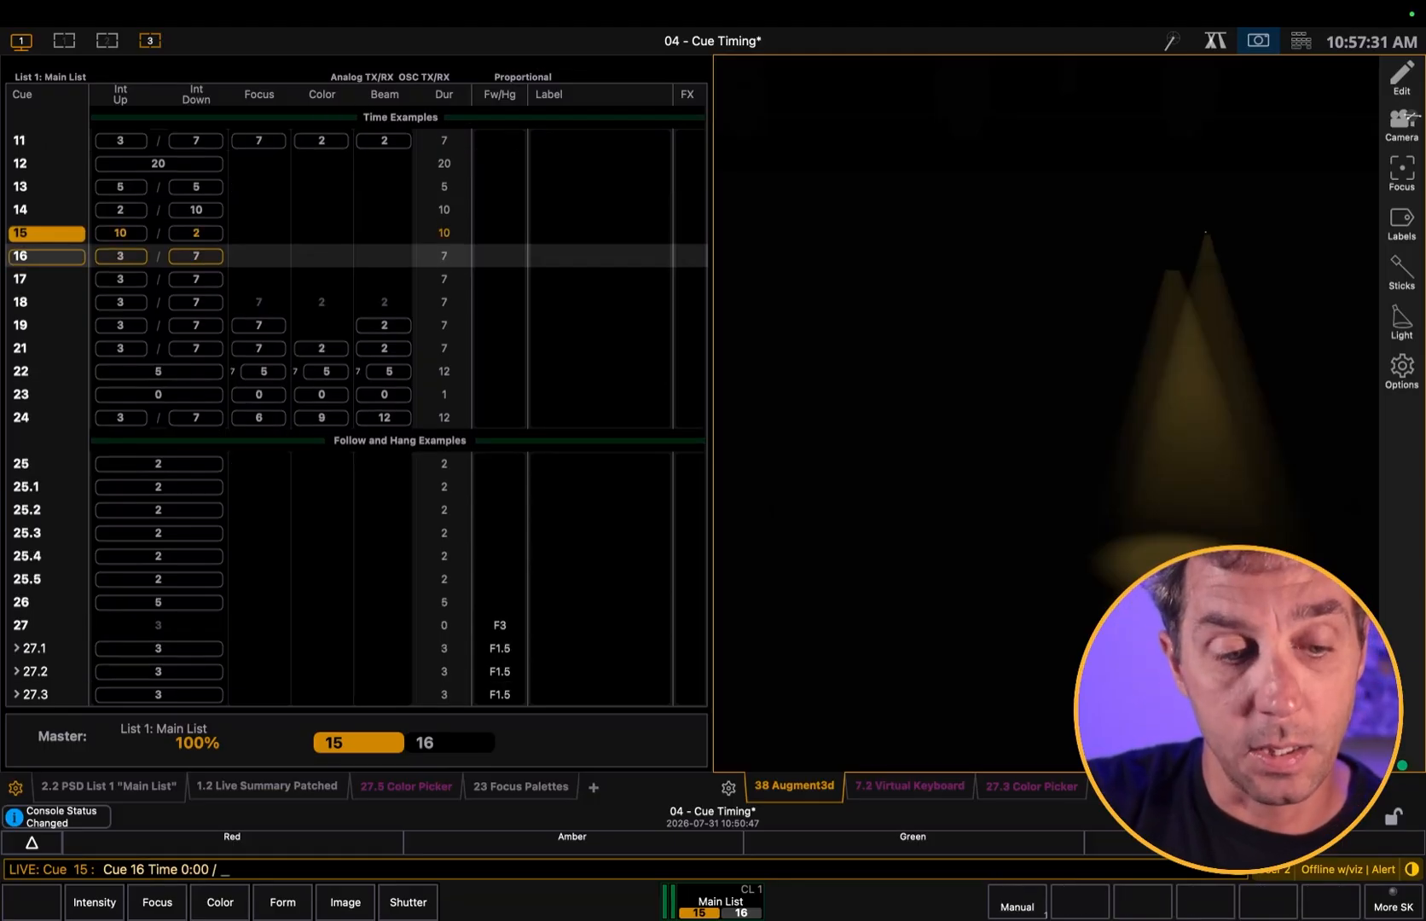
pyautogui.press('Return')
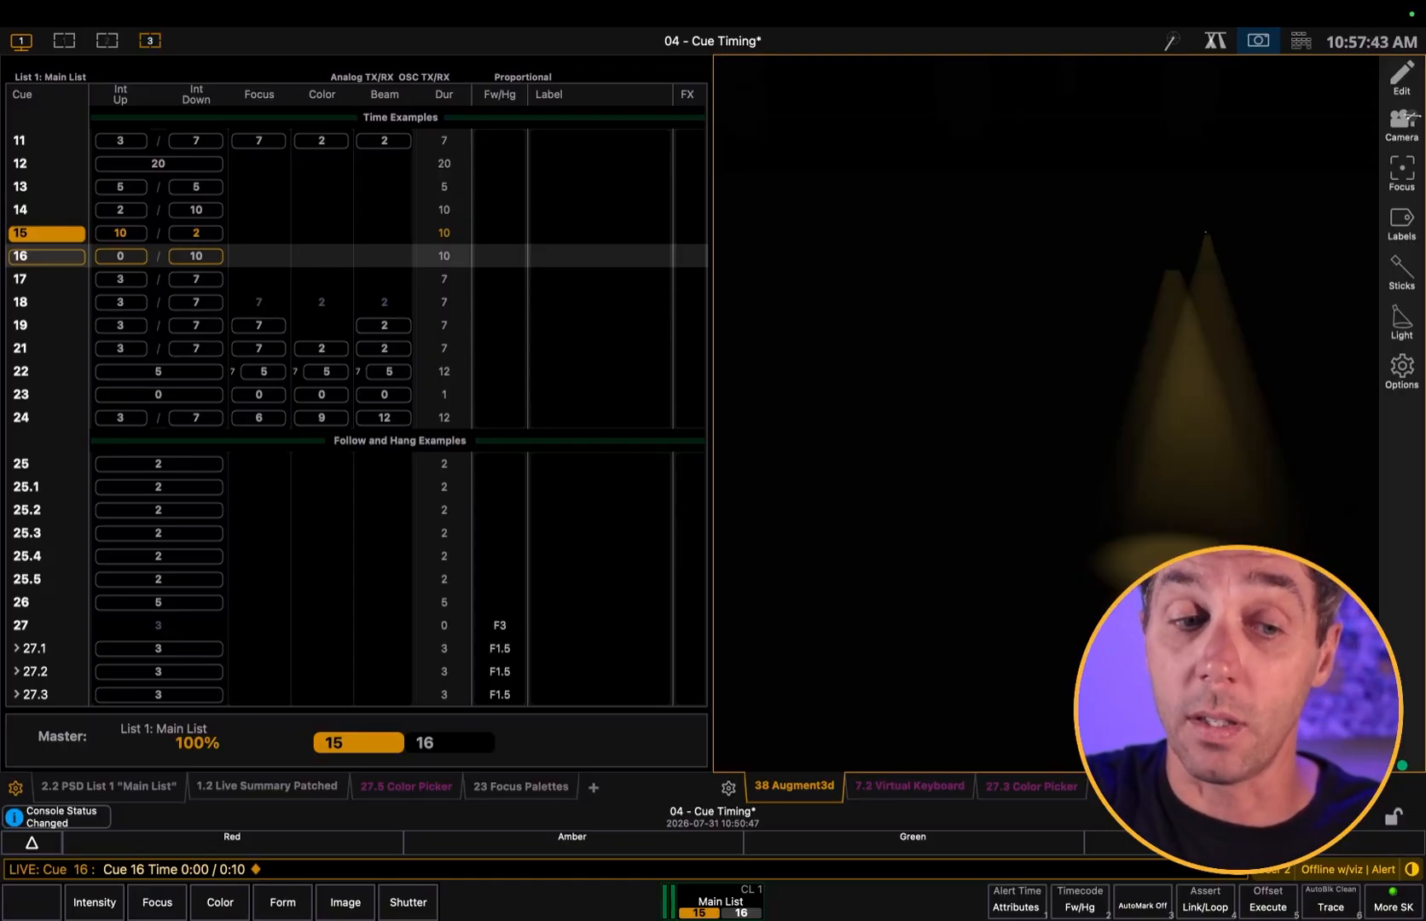
# Play cues 16 and 17, and step back to cue 16
pyautogui.press('space')
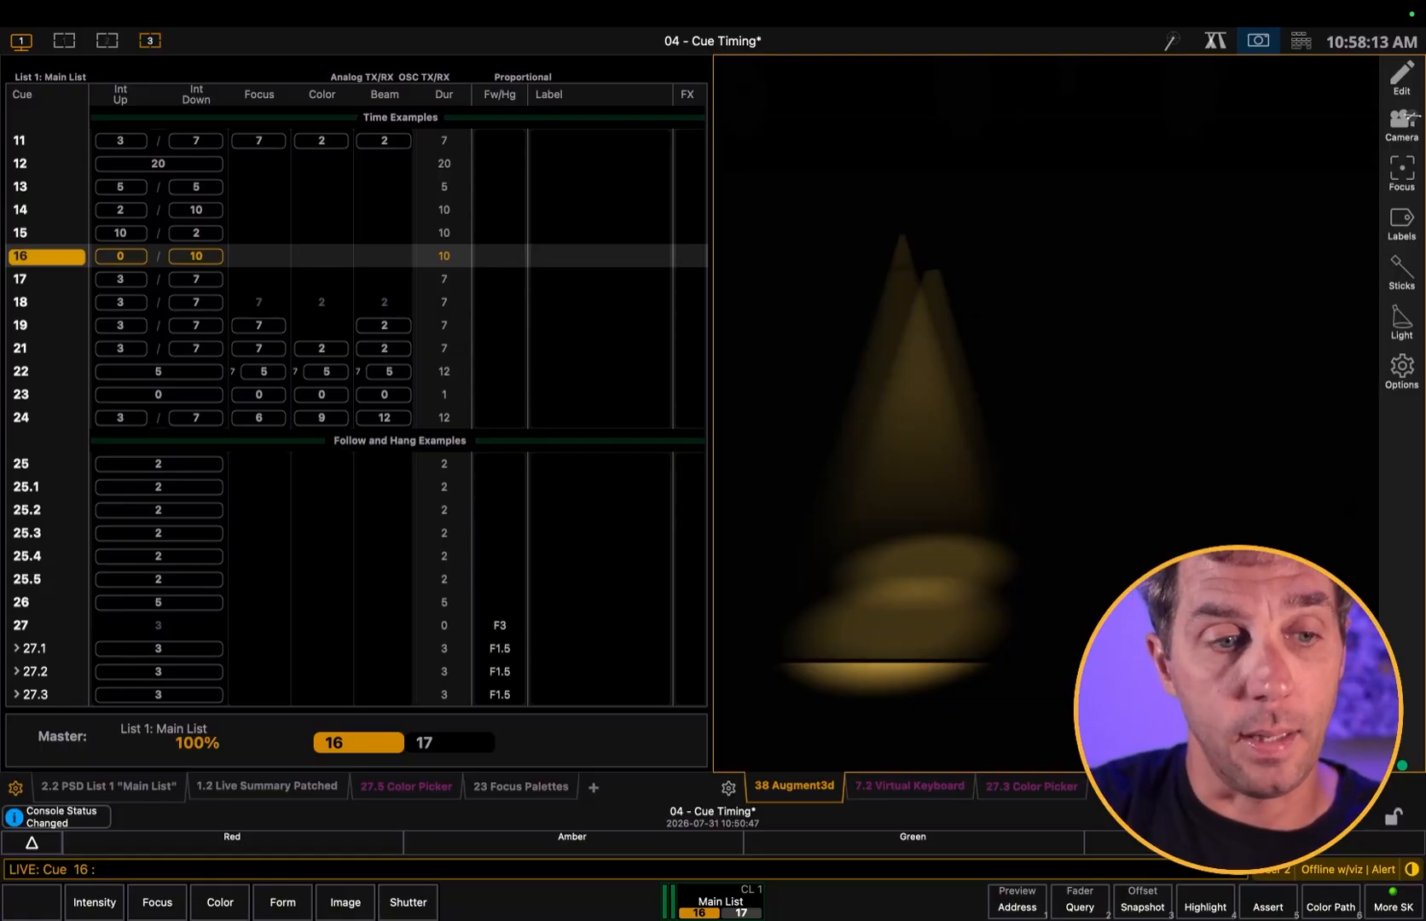
pyautogui.hotkey('ctrl', 'space')
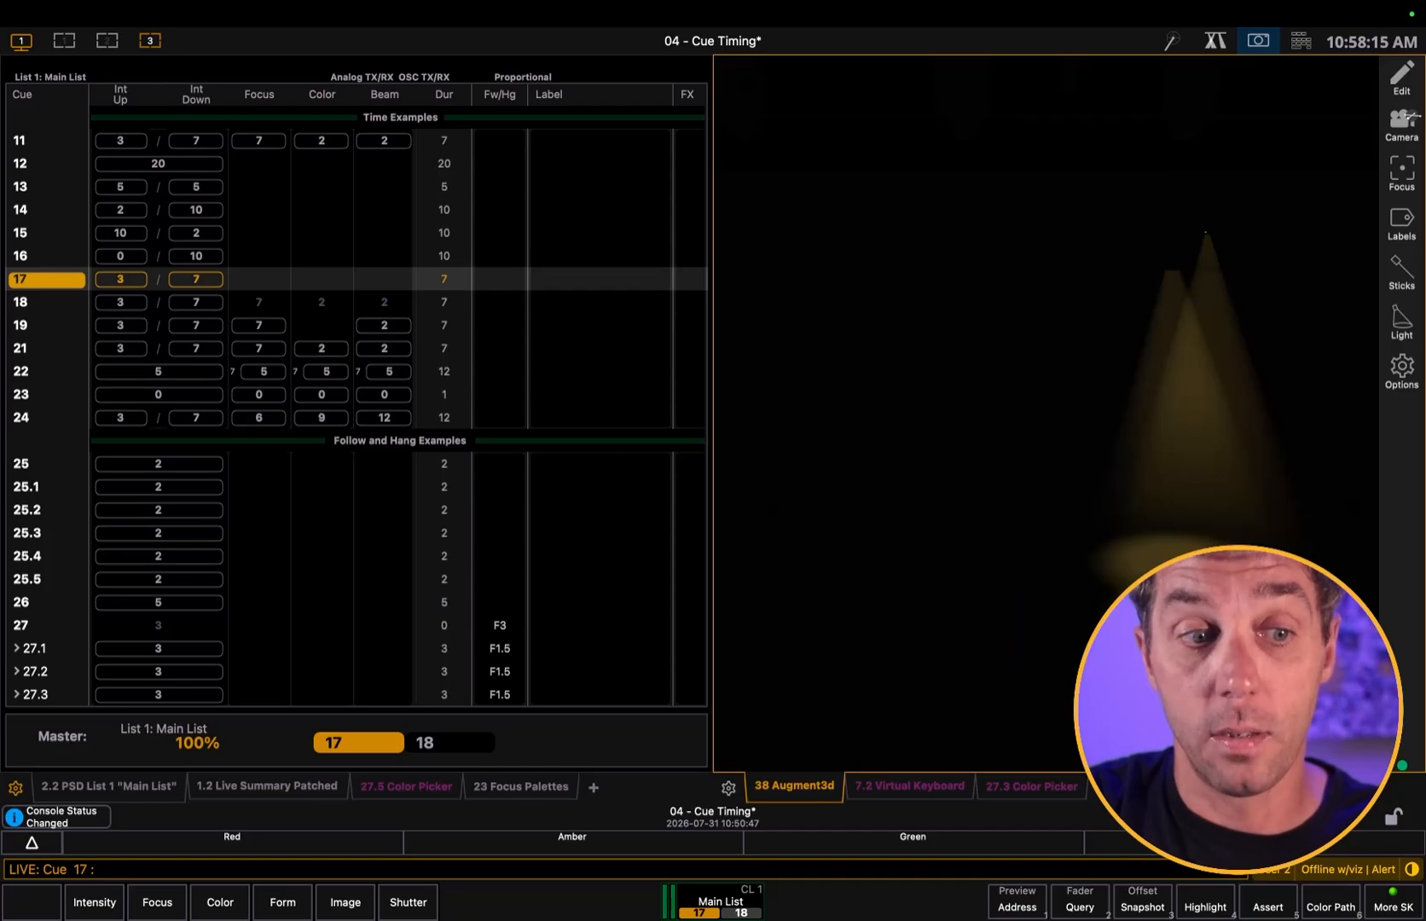
pyautogui.hotkey('ctrl', 'alt', 'space')
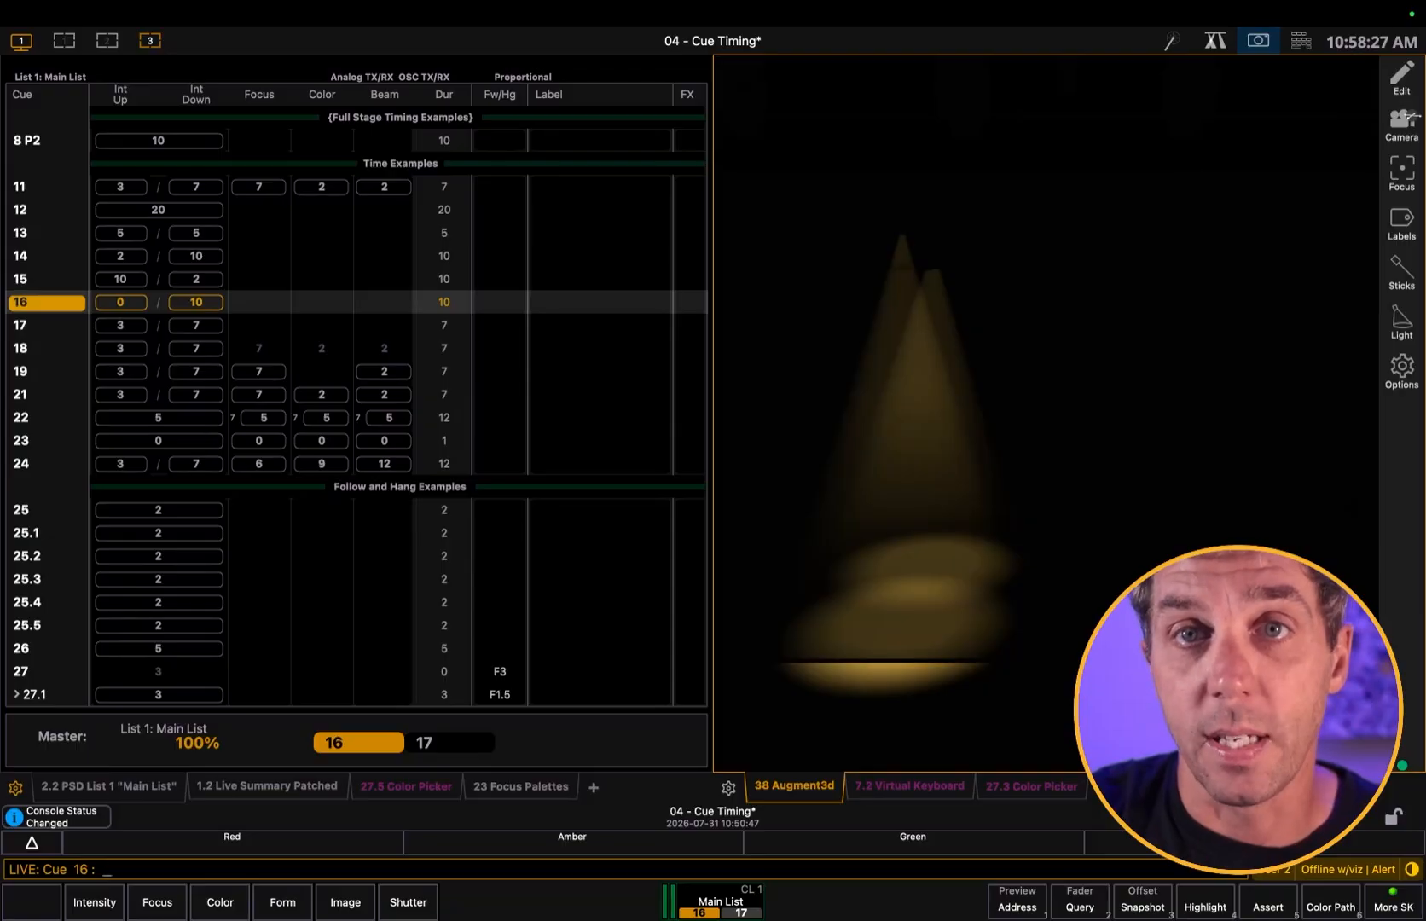
# Set the intensity of channels 12 and 17 to 80 in the live cue
pyautogui.write('c12+')
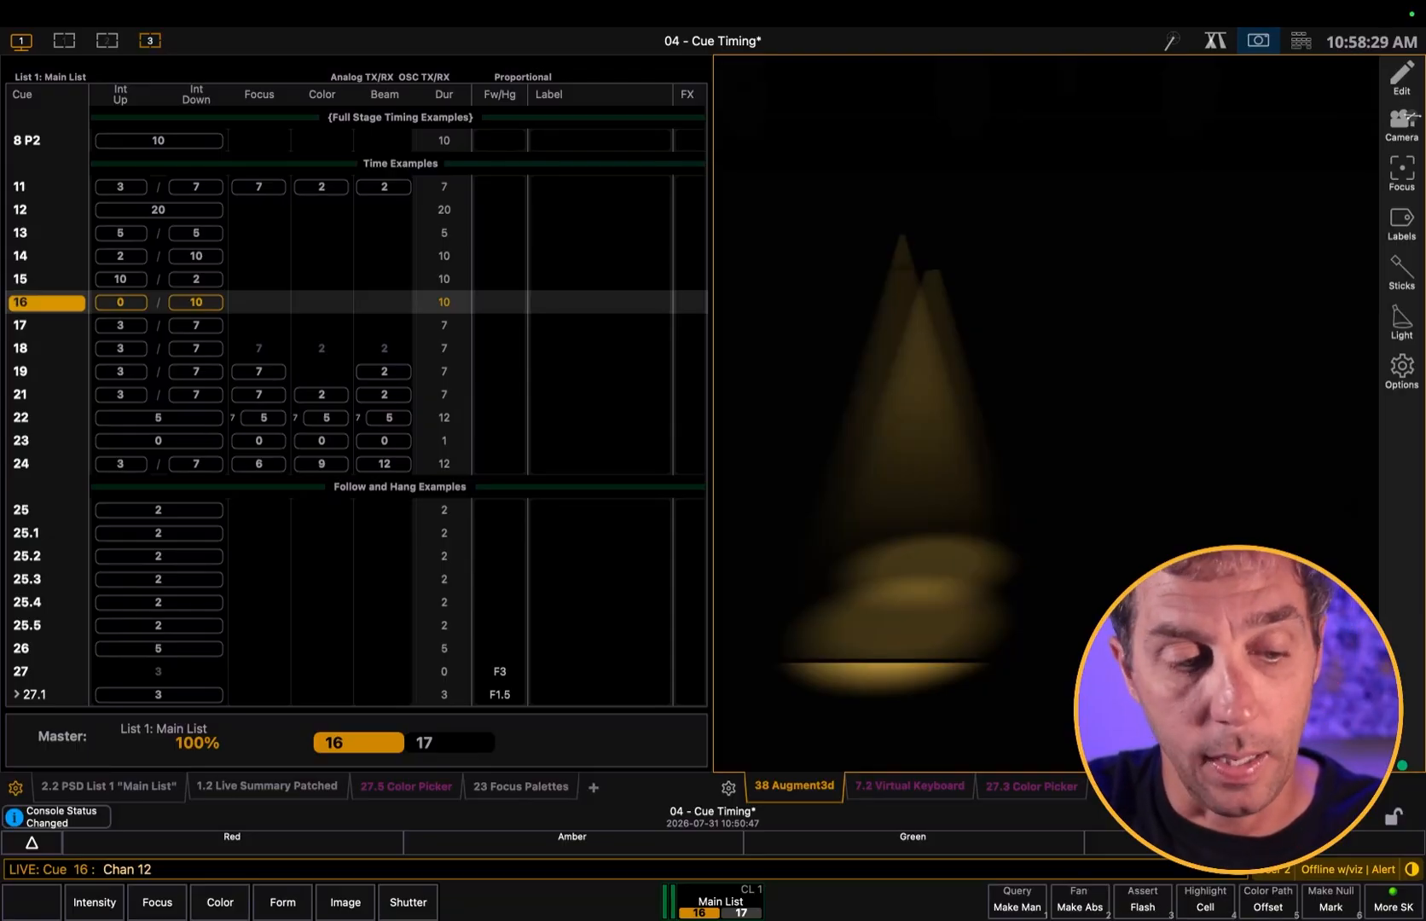
pyautogui.write('17@')
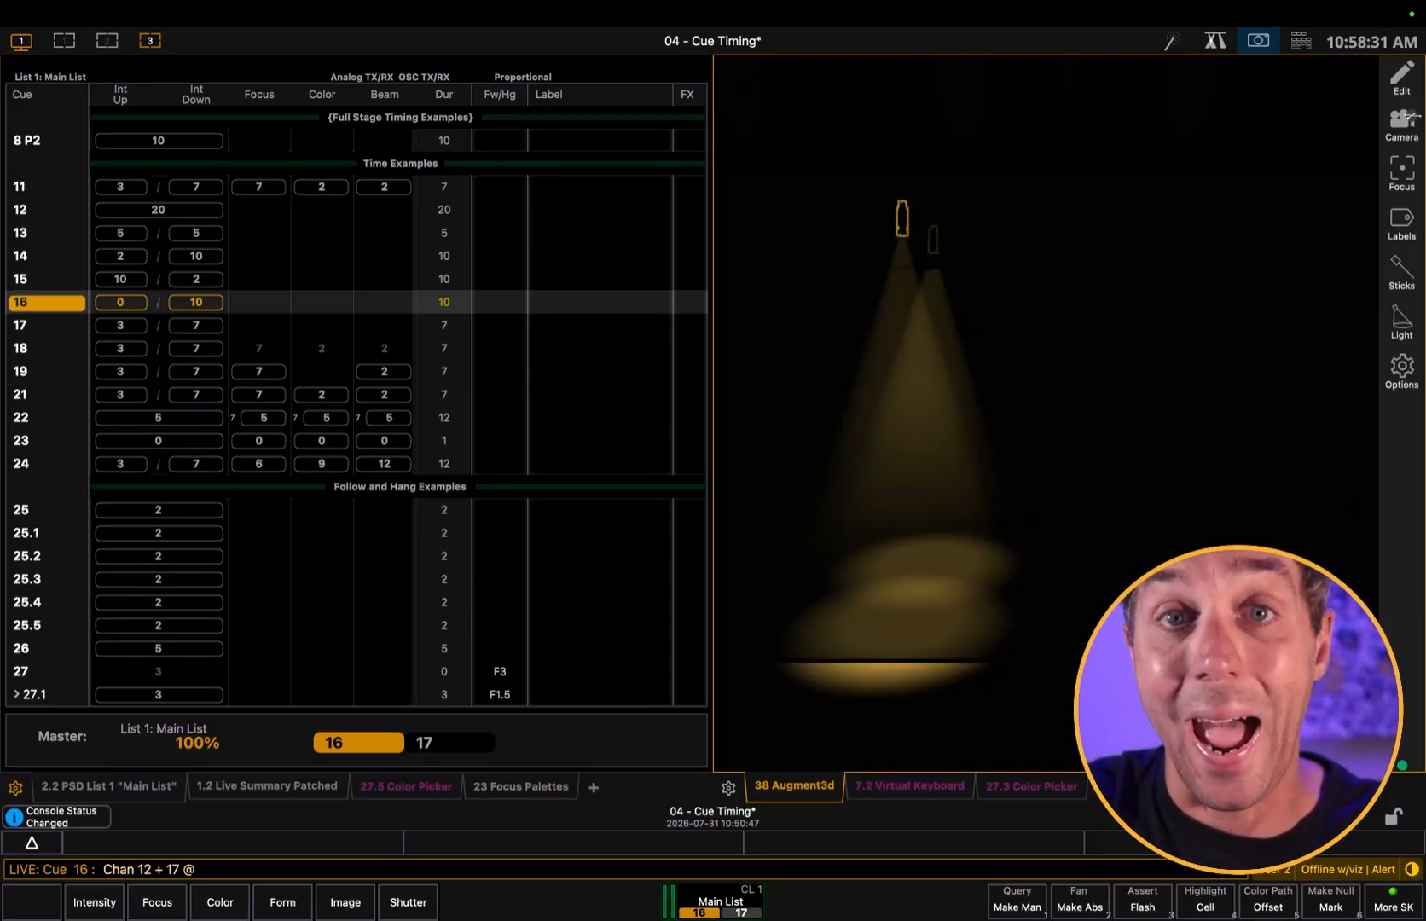
pyautogui.write('80')
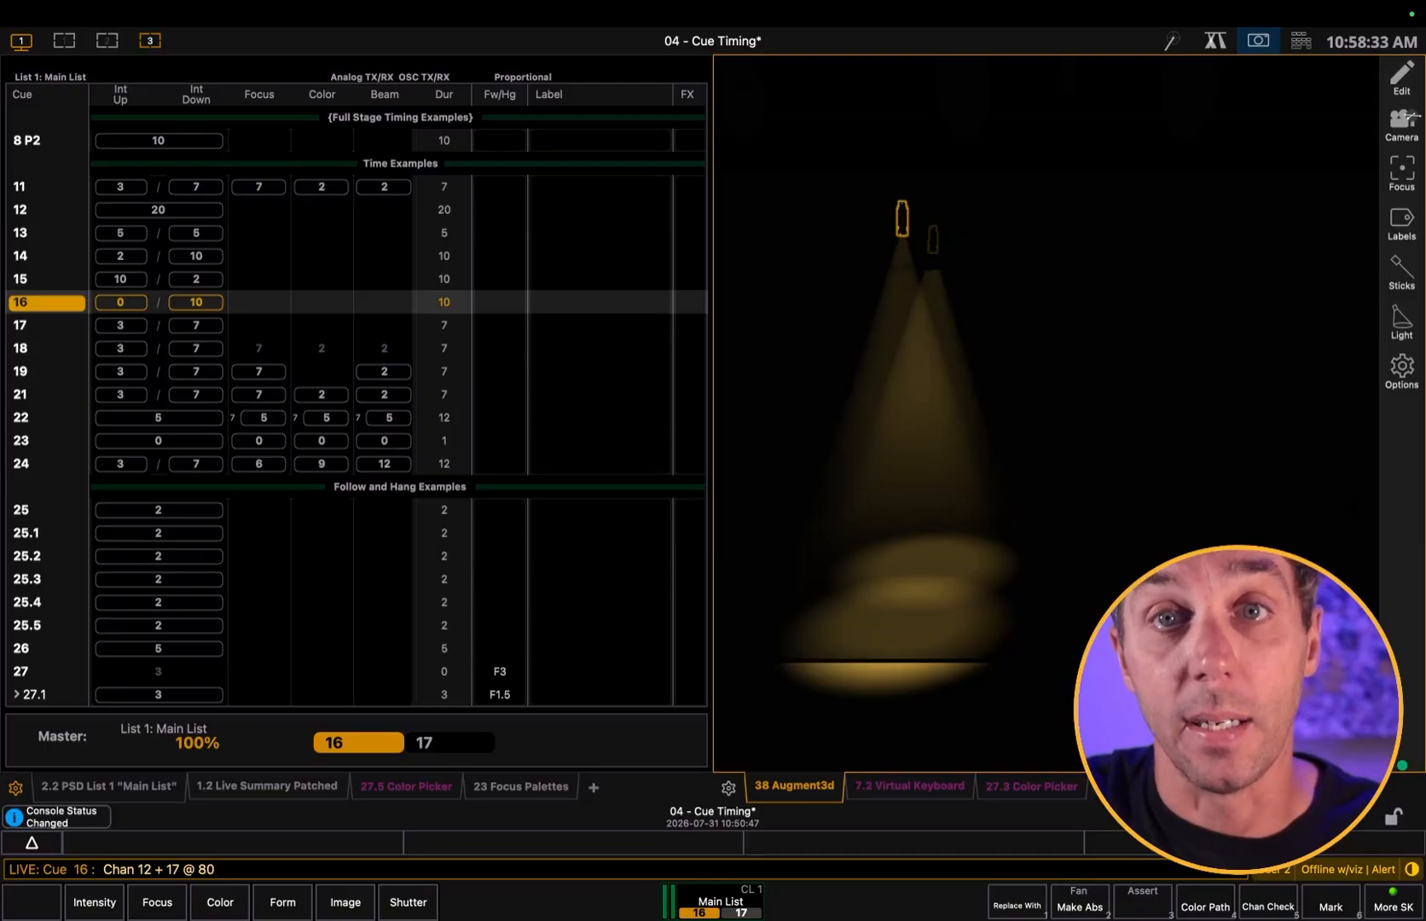
pyautogui.press('Return')
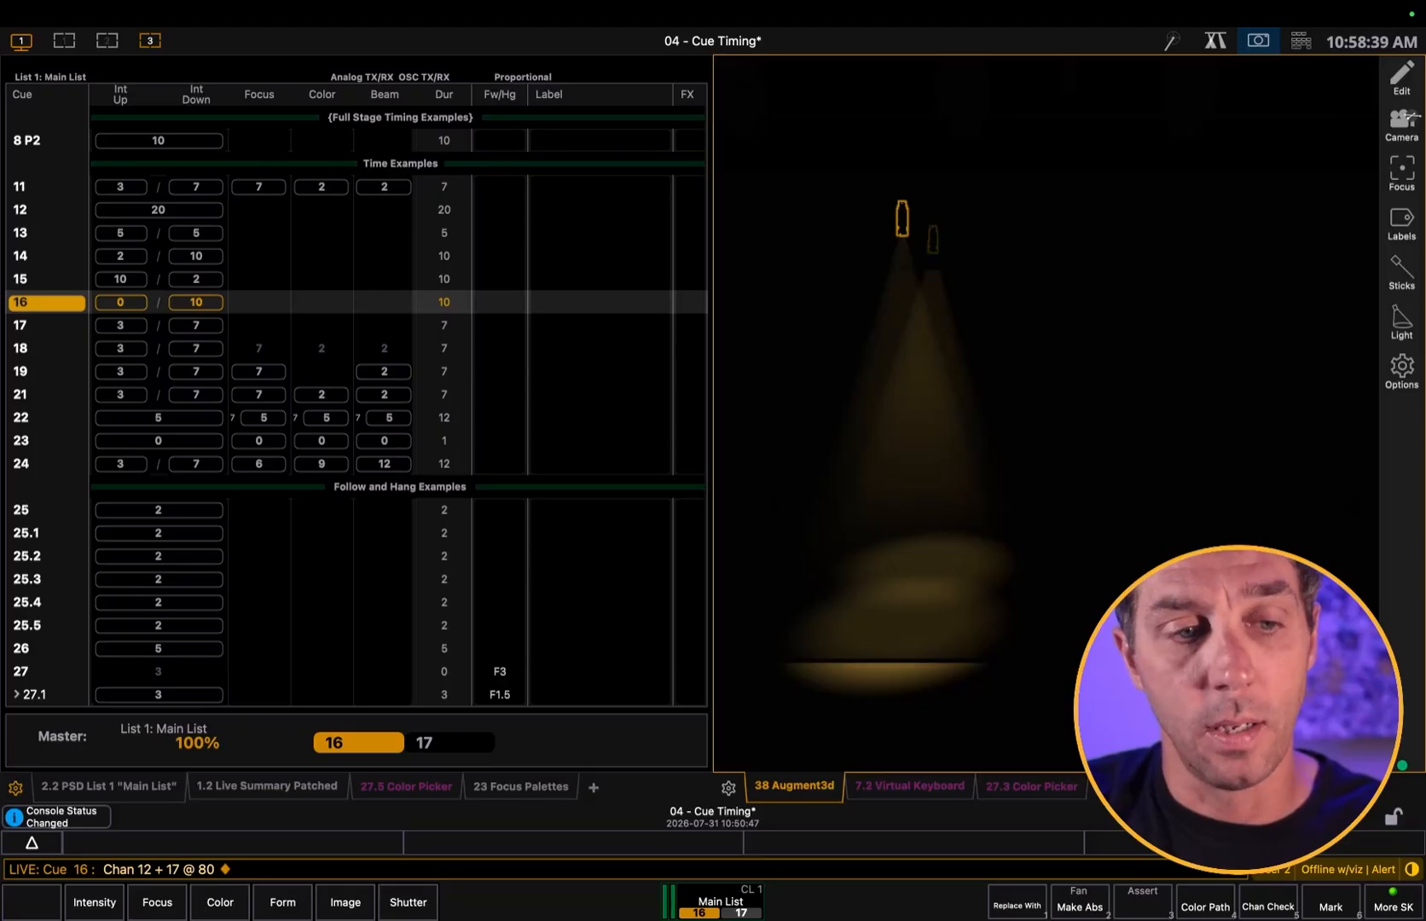
# Update cues 16 and 17 with the changed channel levels
pyautogui.write('u')
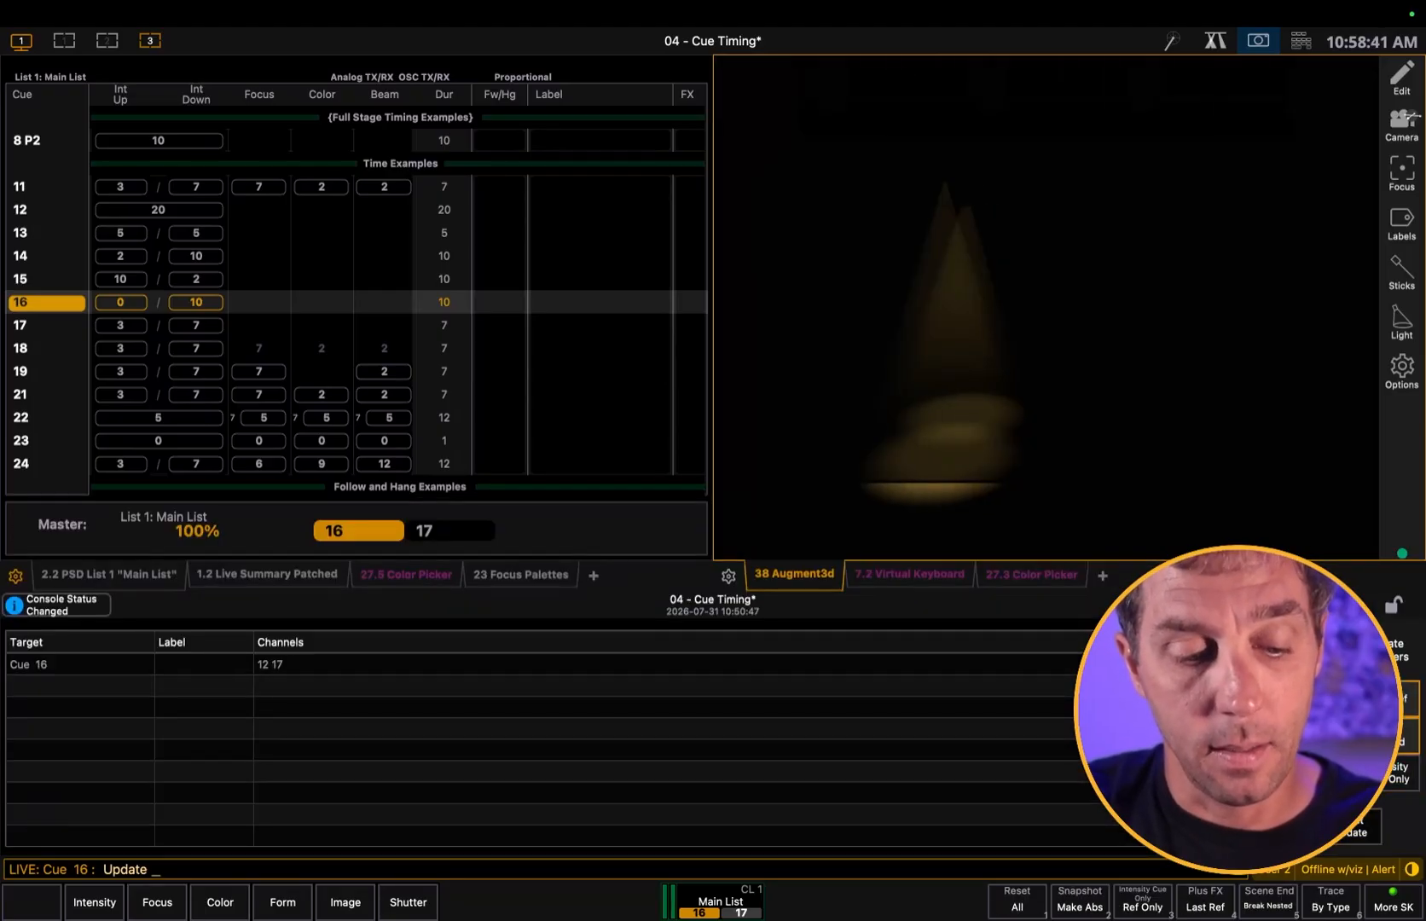
pyautogui.write('q16')
pyautogui.write('+')
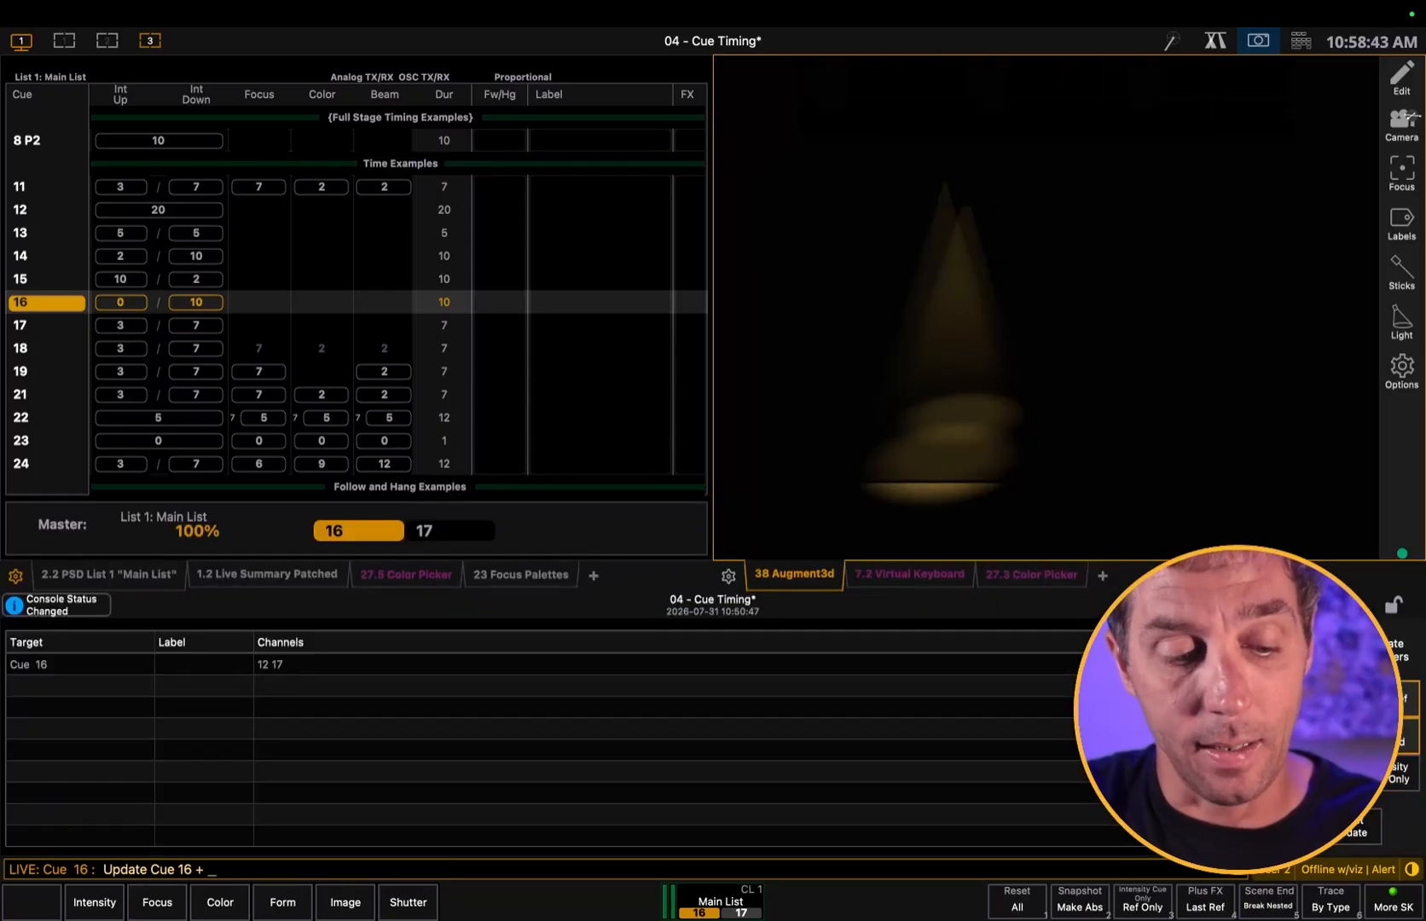
pyautogui.write('17')
pyautogui.press('Return')
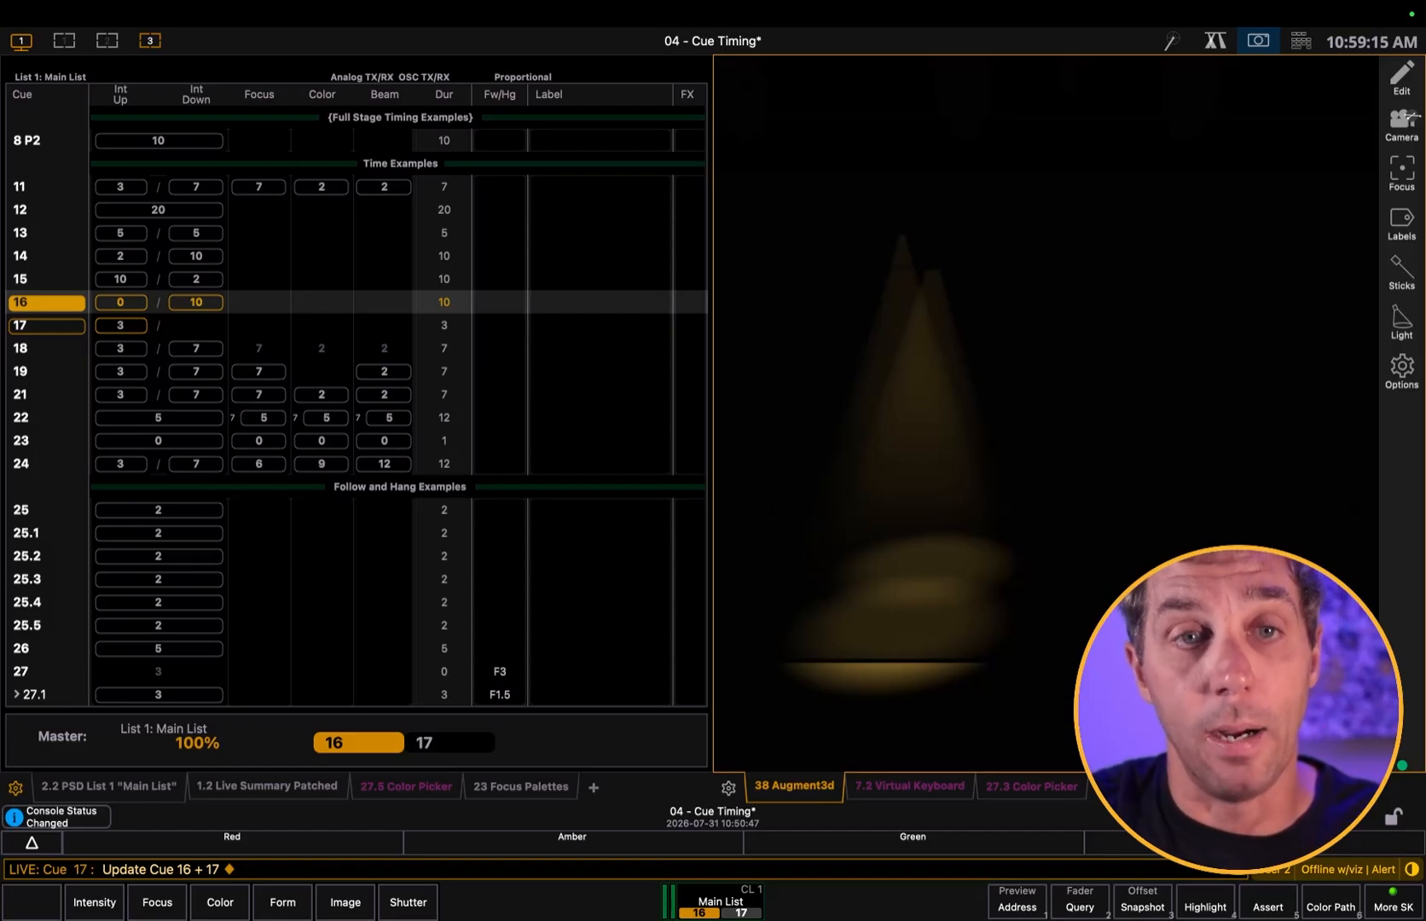
# Set cue 17 to a split intensity time of 5 seconds up and 10 seconds down
pyautogui.write('q17')
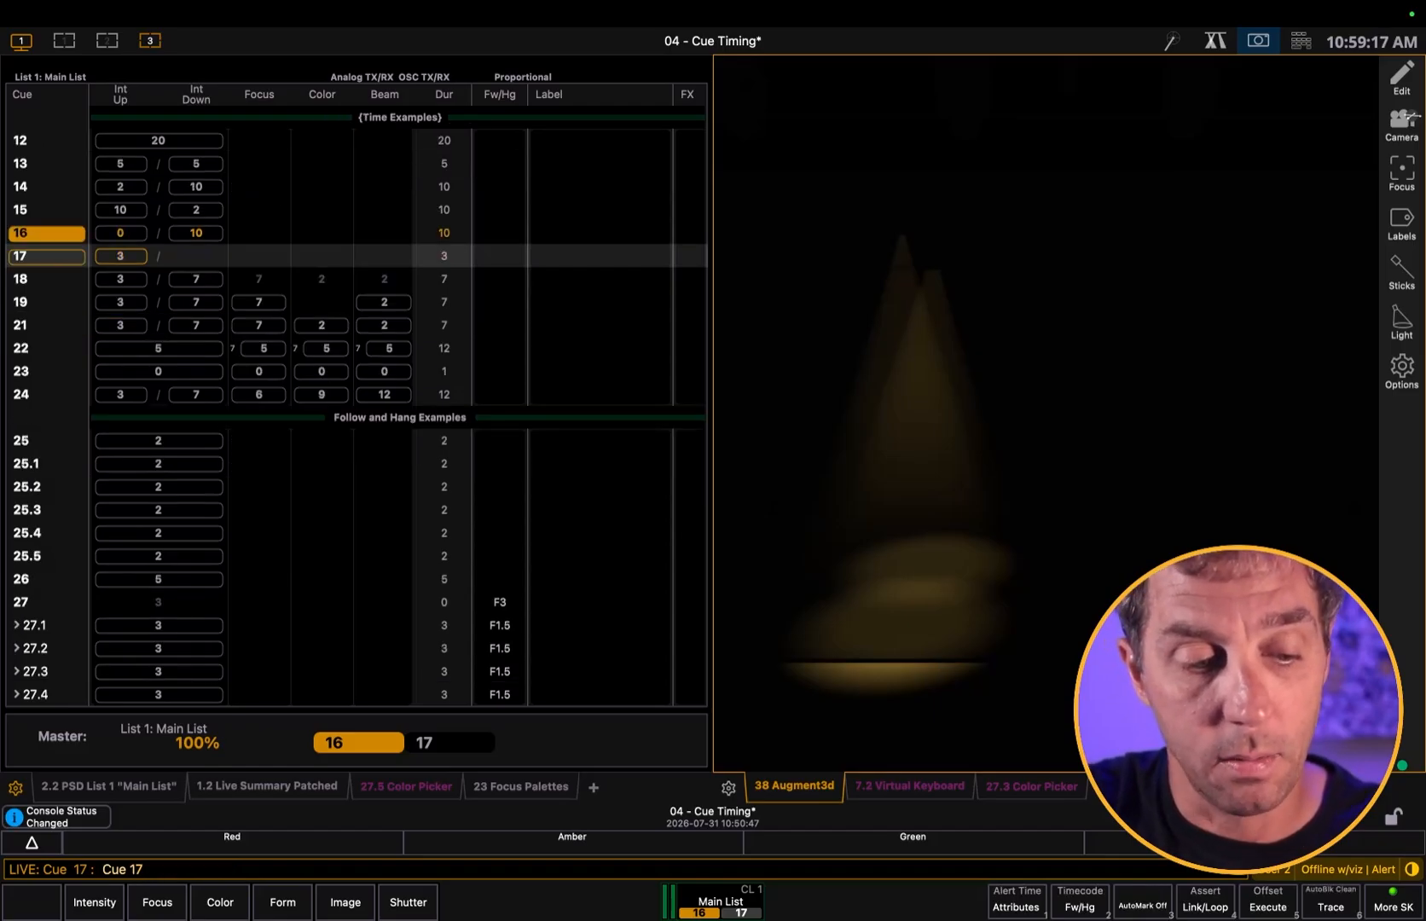
pyautogui.write('t5/10')
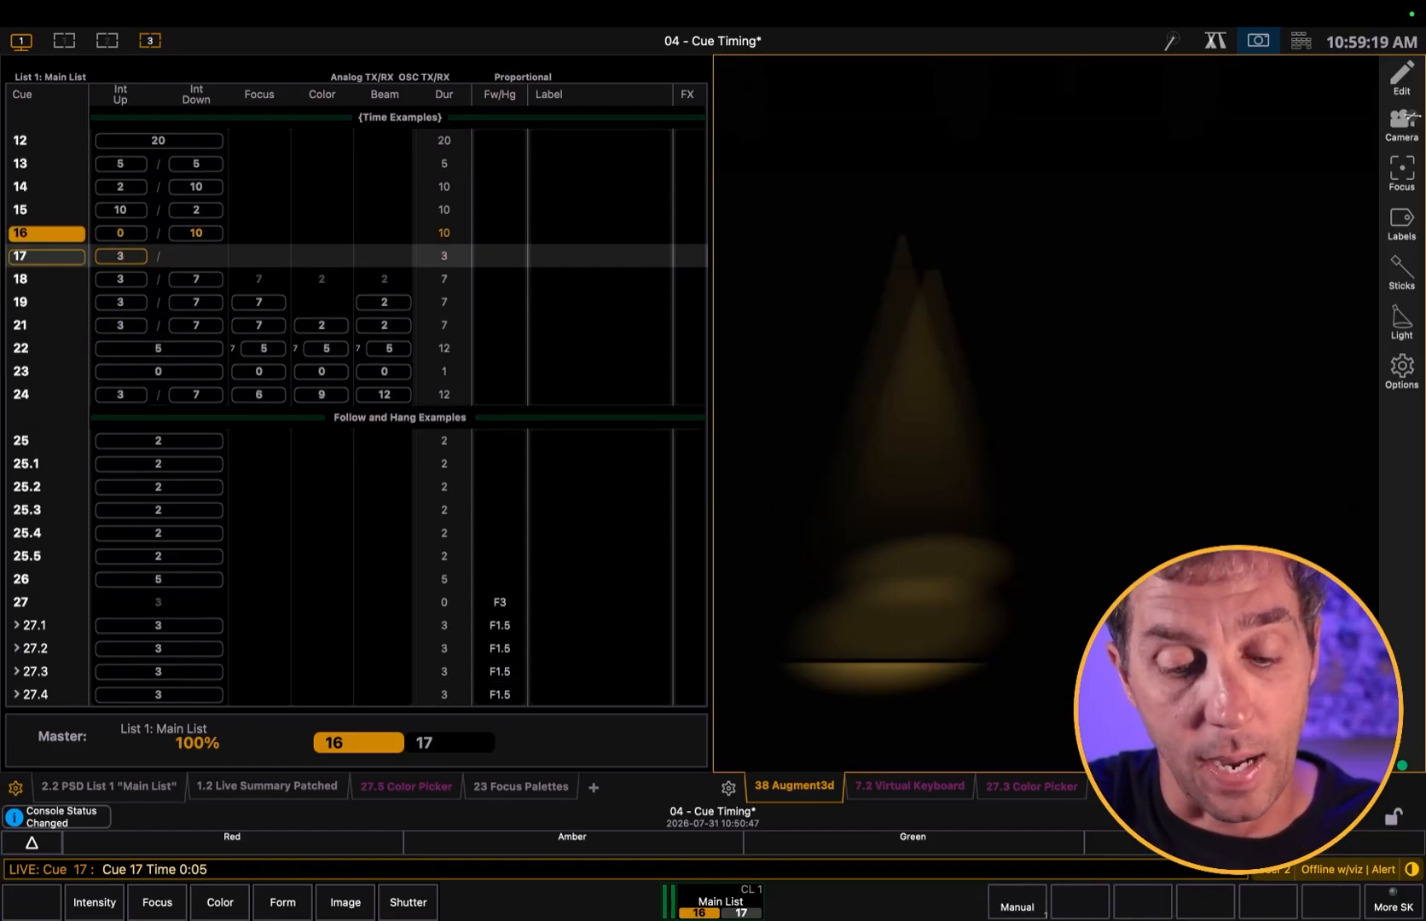
pyautogui.press('Return')
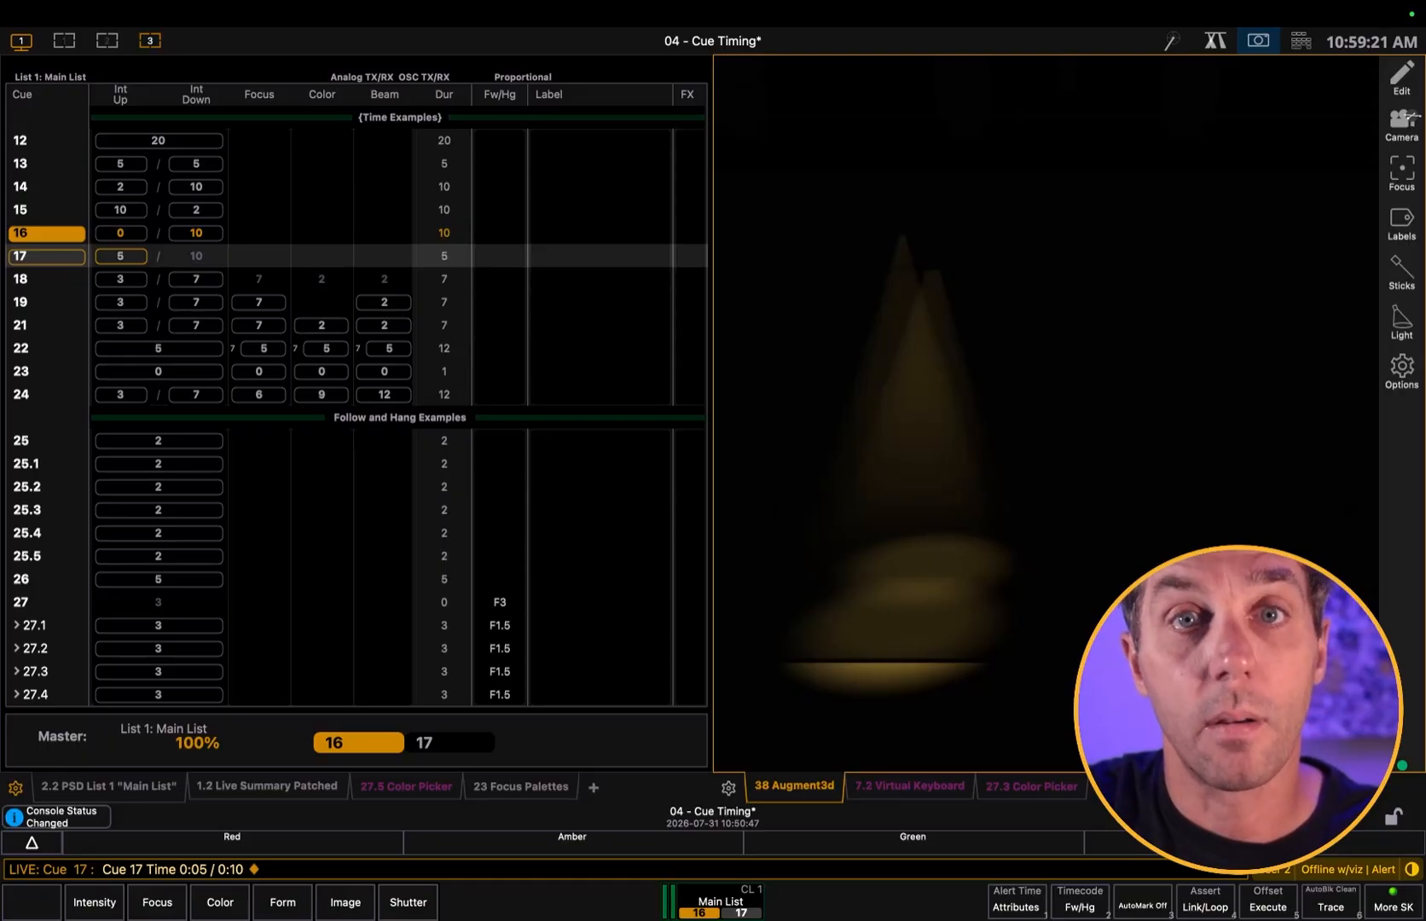